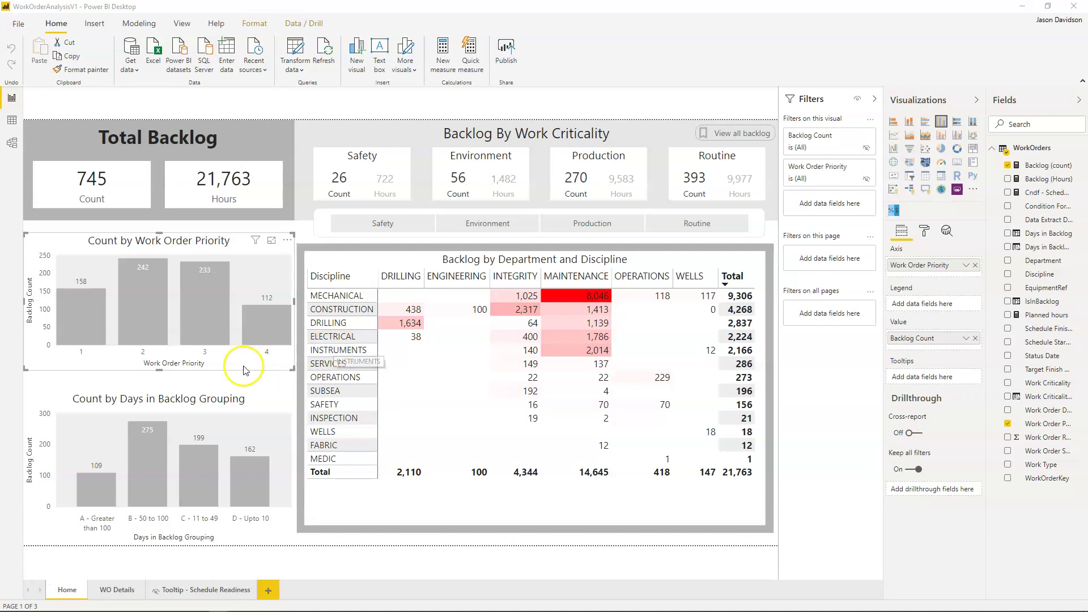
Widen the Fields pane so the field names show in full
left_click(199, 372)
left_click(67, 312)
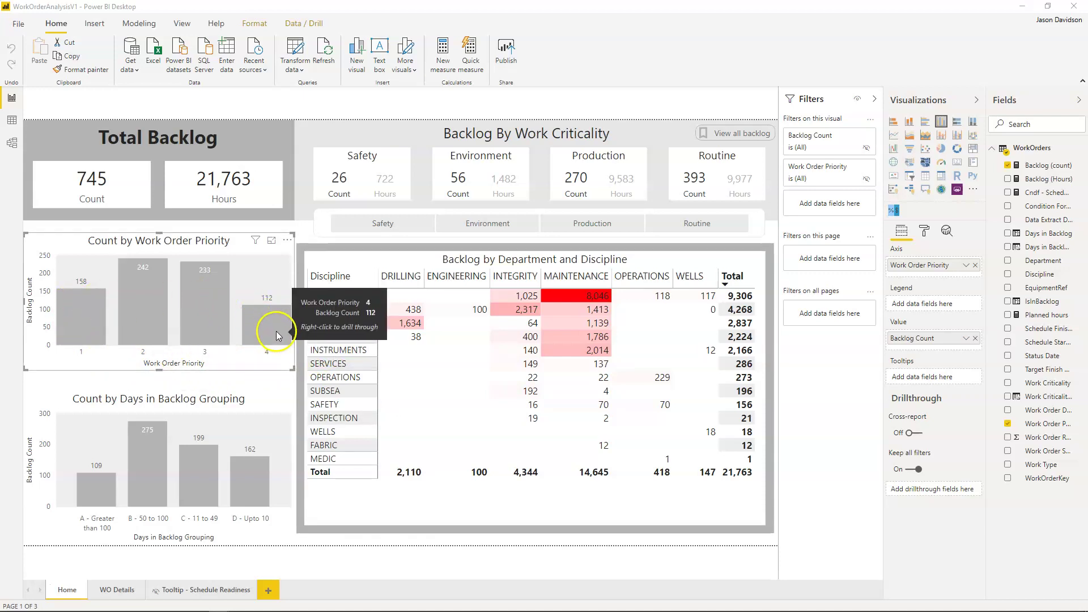
mouse_move(195, 299)
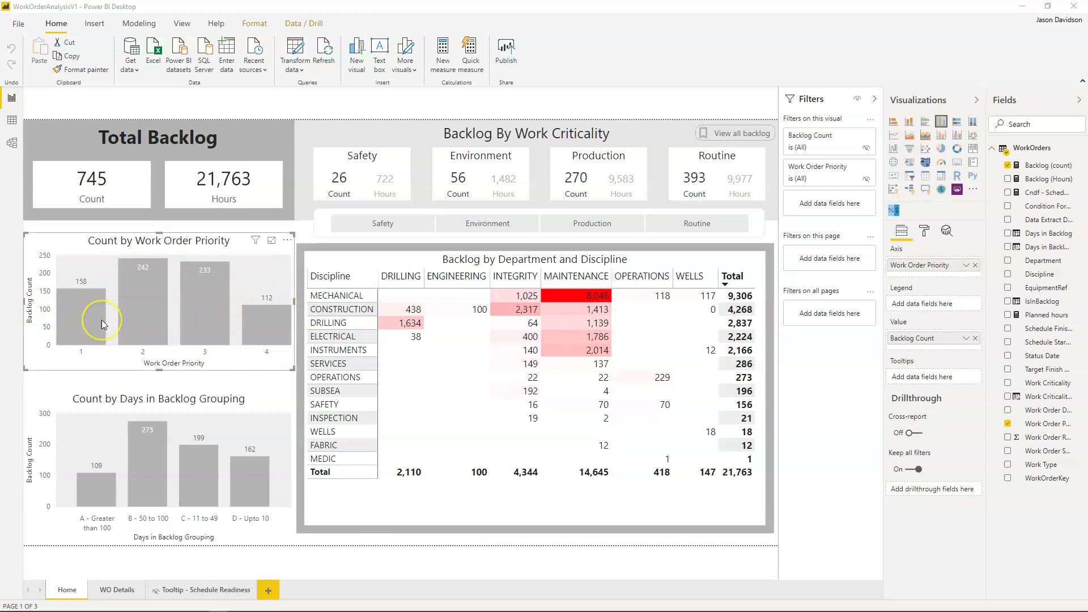
mouse_move(102, 323)
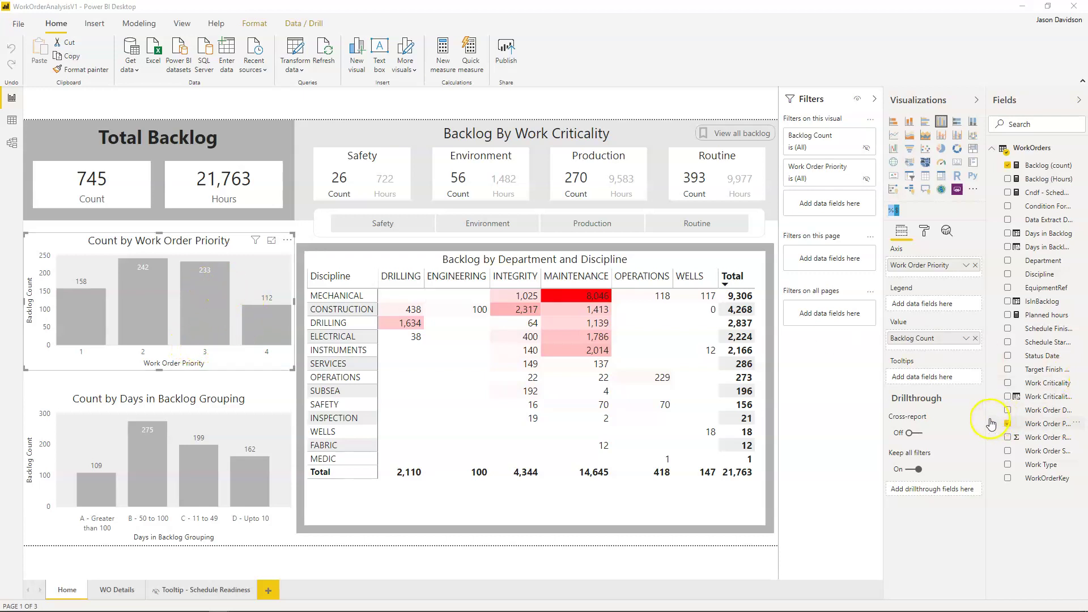
left_click_drag(987, 417, 958, 417)
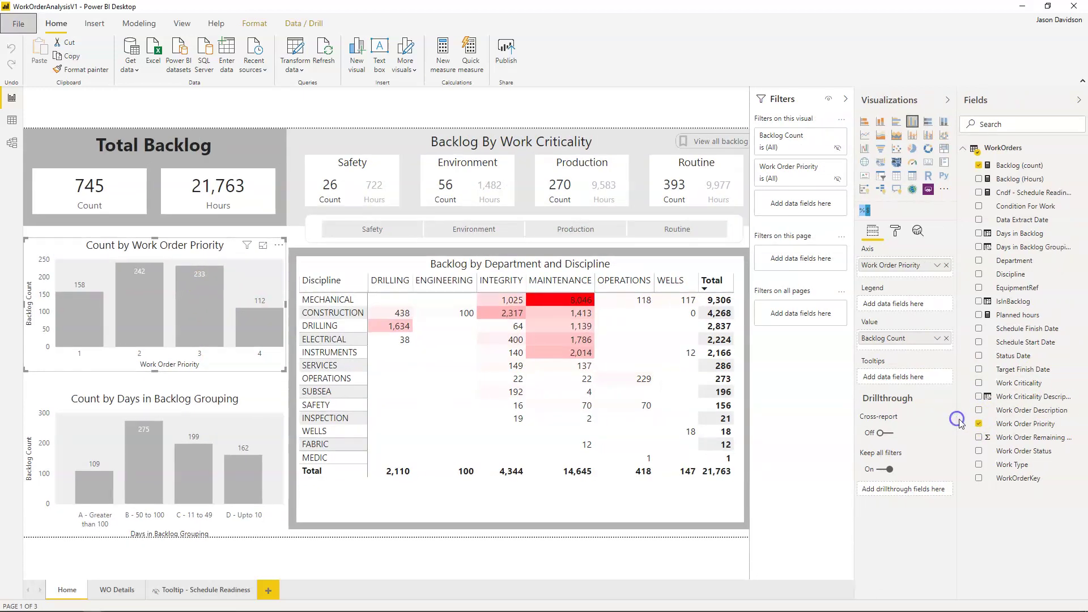
Make the Days in Backlog Grouping chart taller and move the Work Order Priority chart up
left_click(156, 403)
left_click_drag(156, 389, 156, 371)
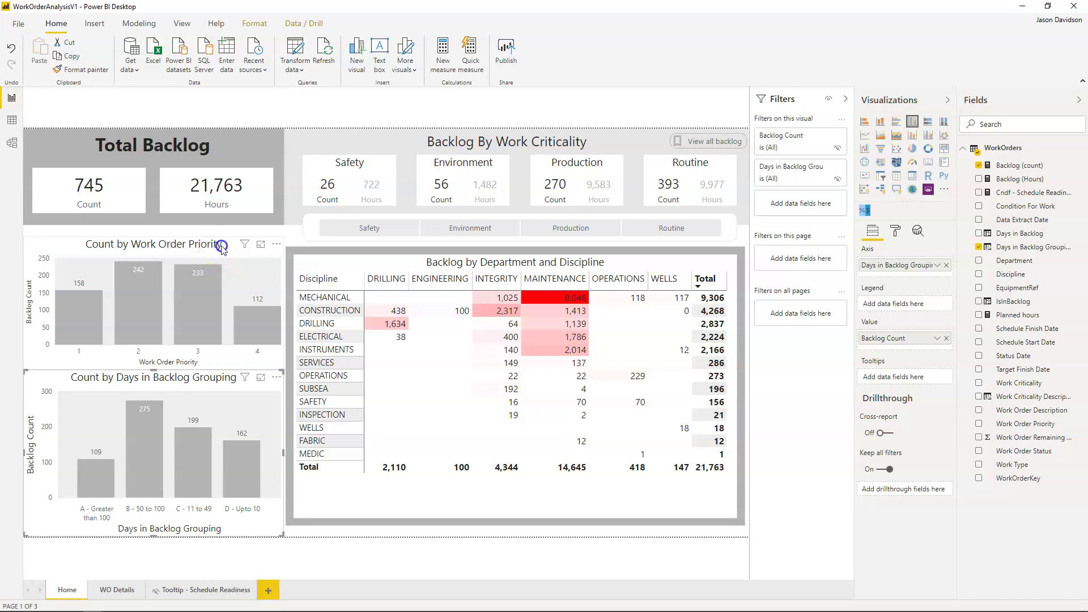
left_click(181, 245)
left_click_drag(179, 241, 179, 230)
left_click(258, 377)
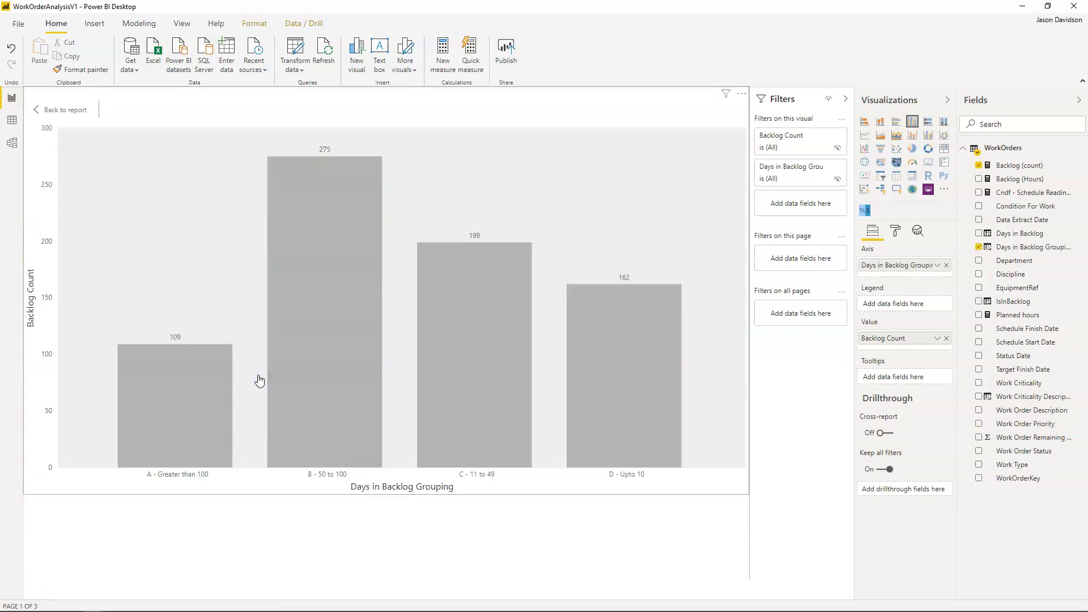
left_click(78, 108)
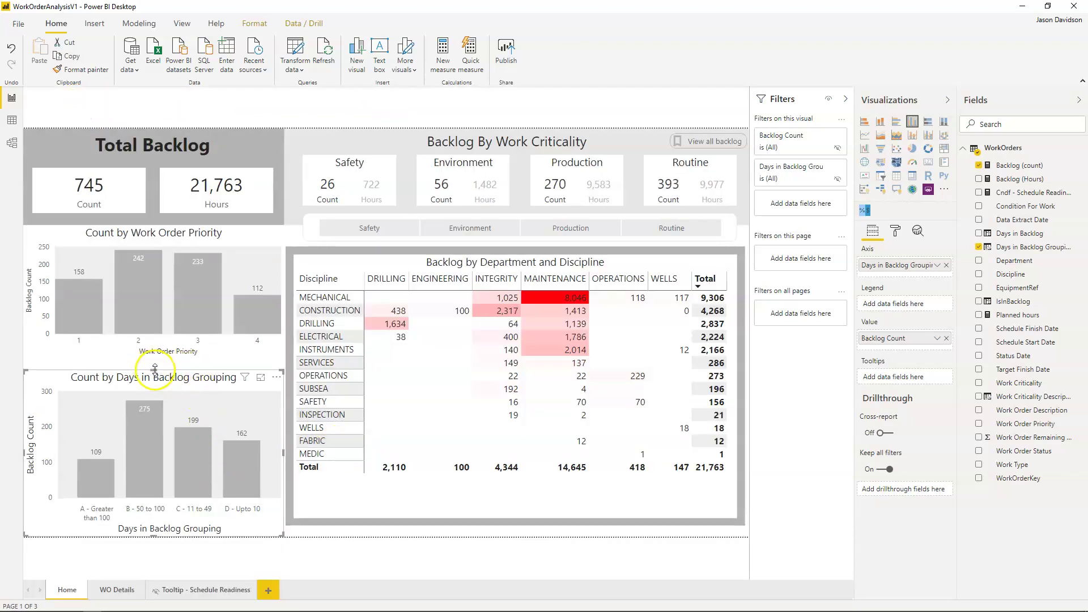
left_click_drag(155, 370, 154, 359)
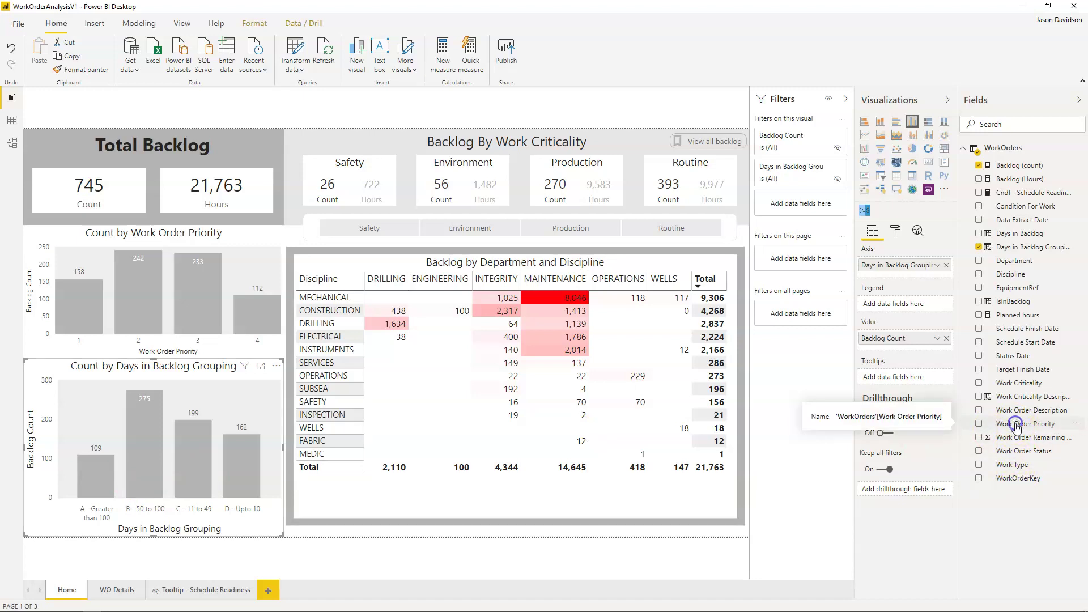
Switch the chart to stacked columns with Work Order Priority as the legend
left_click(1016, 425)
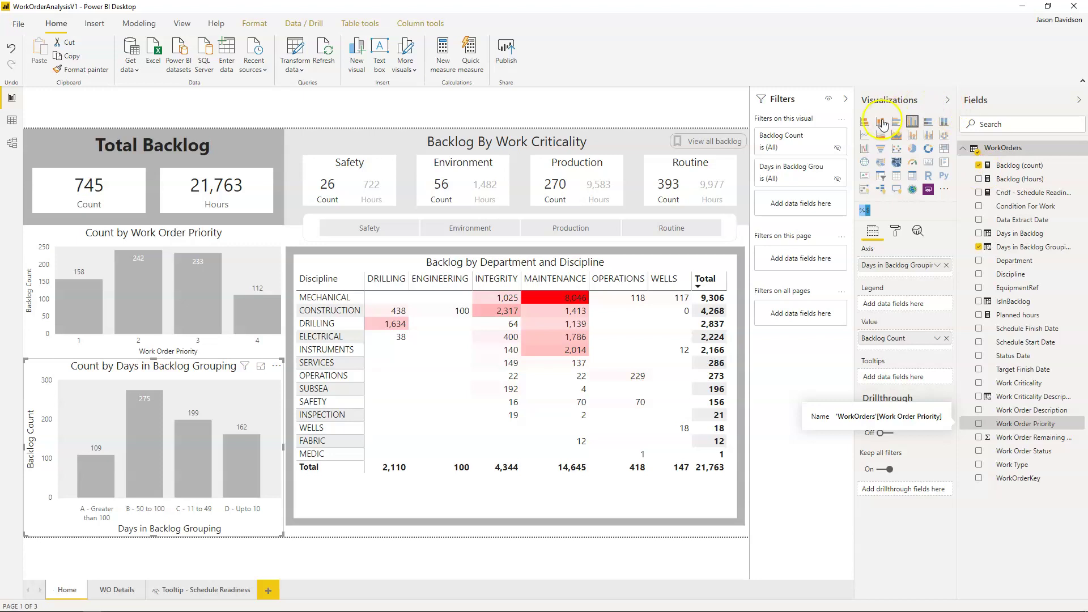
left_click(925, 127)
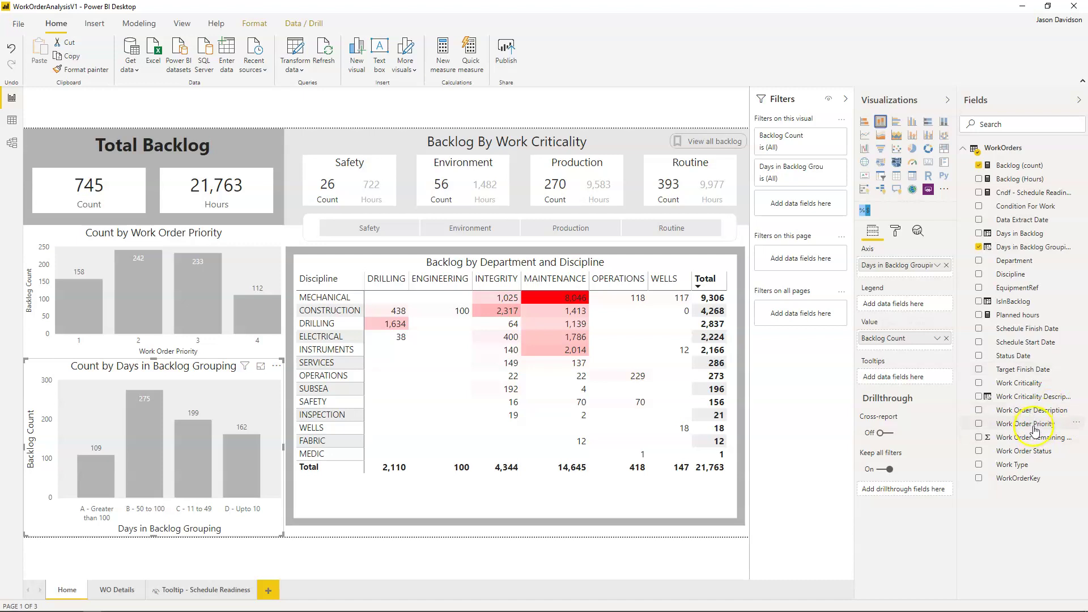
left_click_drag(1035, 431, 903, 313)
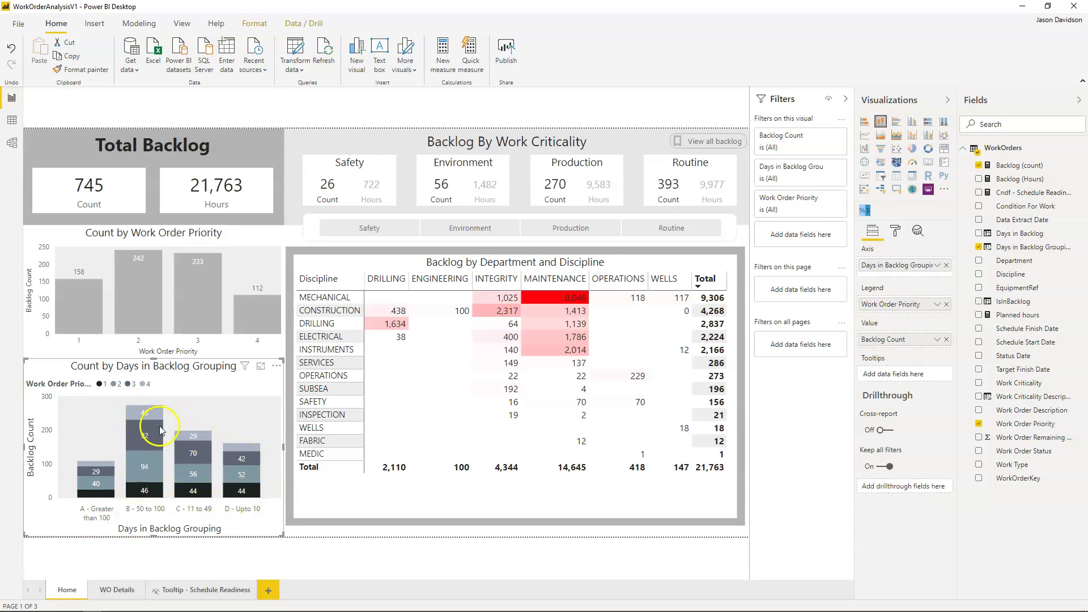
mouse_move(202, 488)
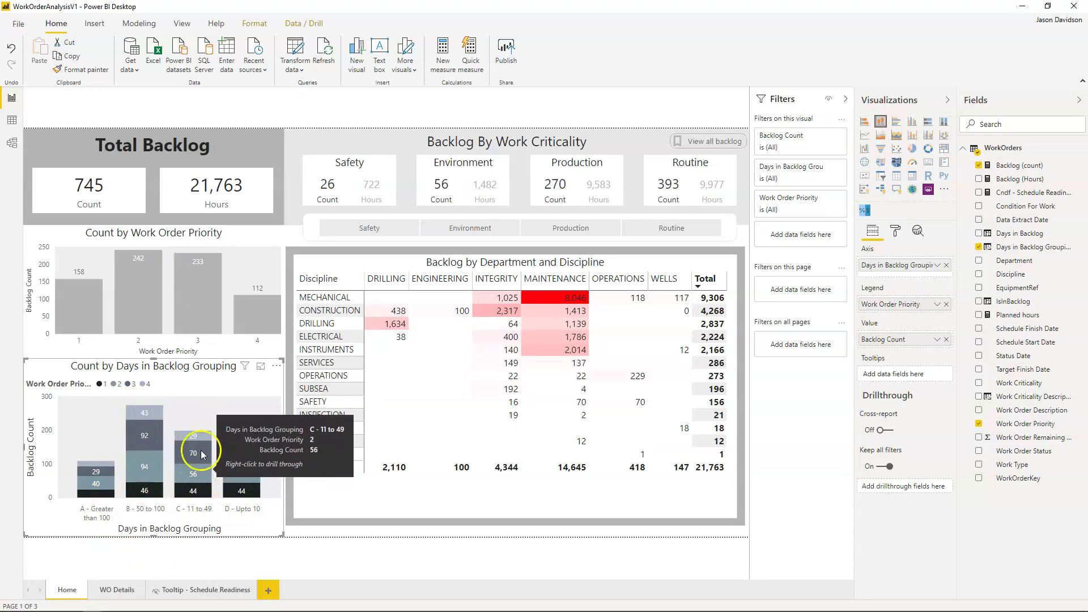
mouse_move(199, 464)
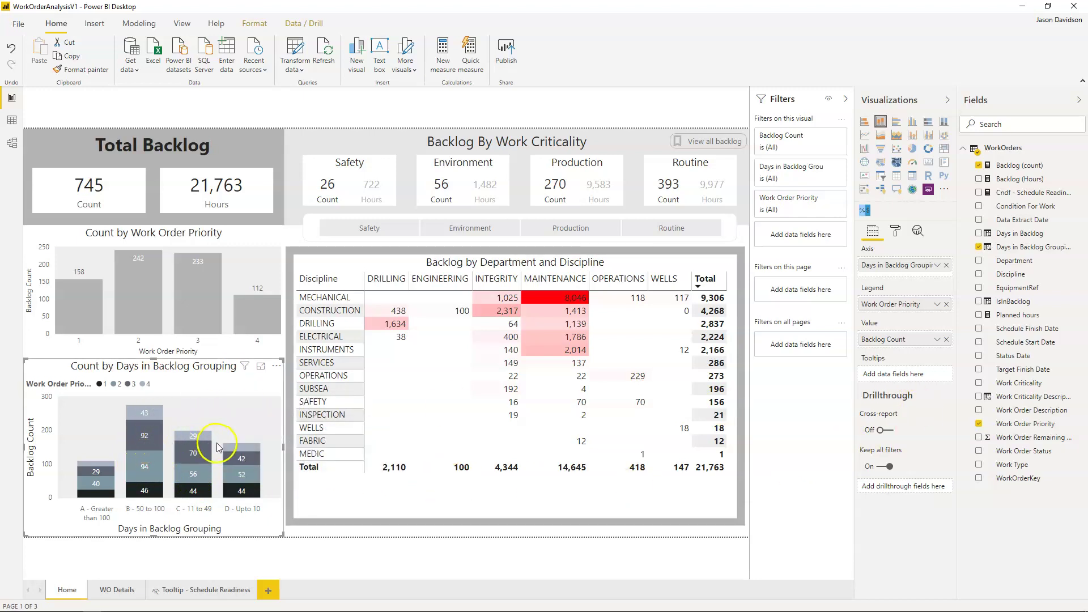
Colour priorities 1–4 light grey, grey, darker grey and dark grey in Data colors
left_click(897, 232)
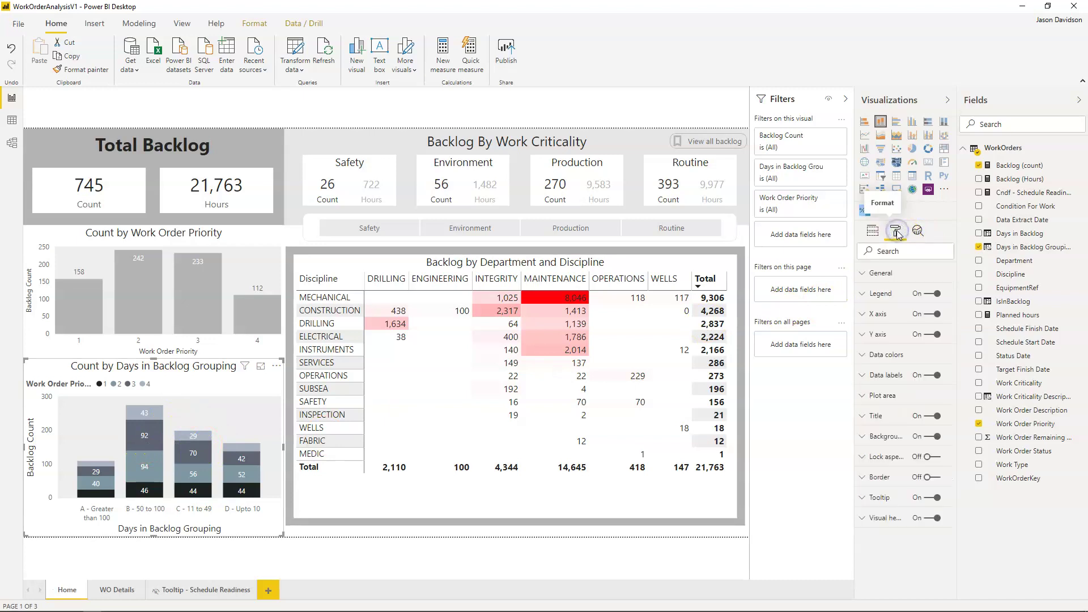
left_click(864, 355)
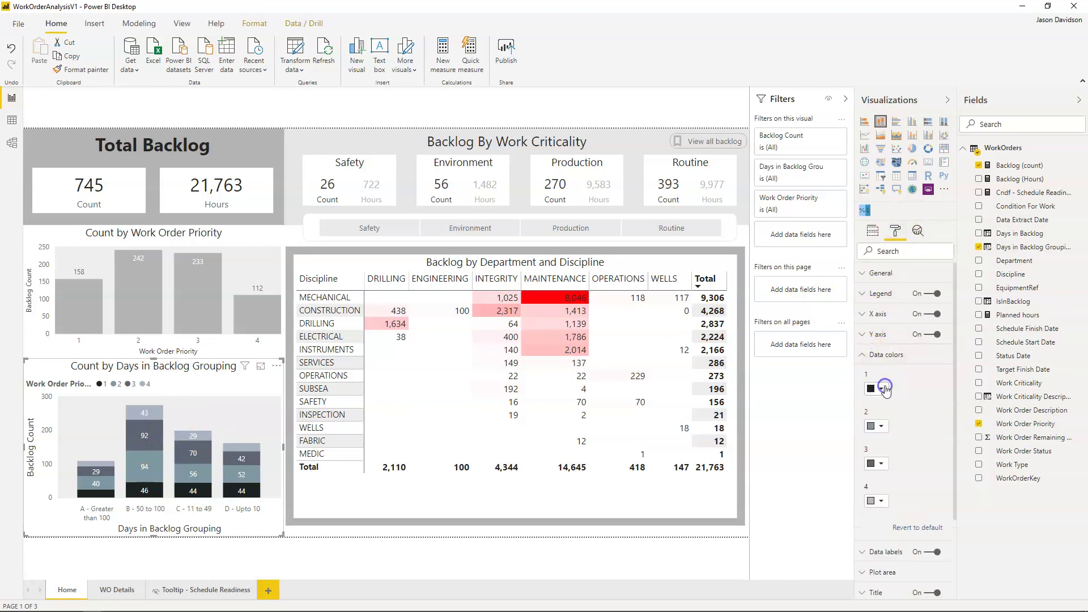
left_click(885, 389)
left_click(865, 427)
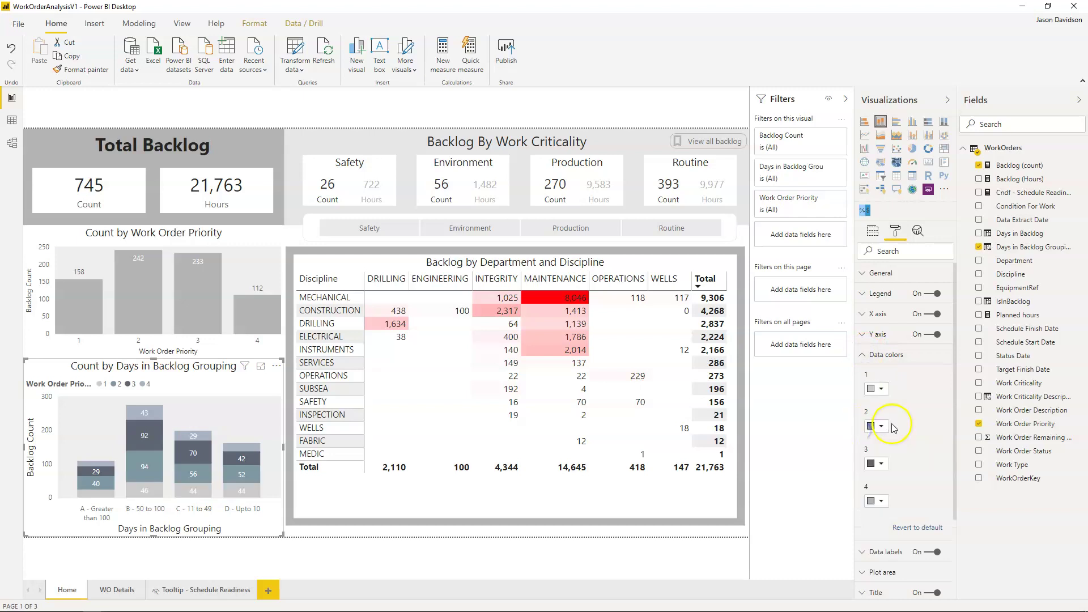
left_click(882, 426)
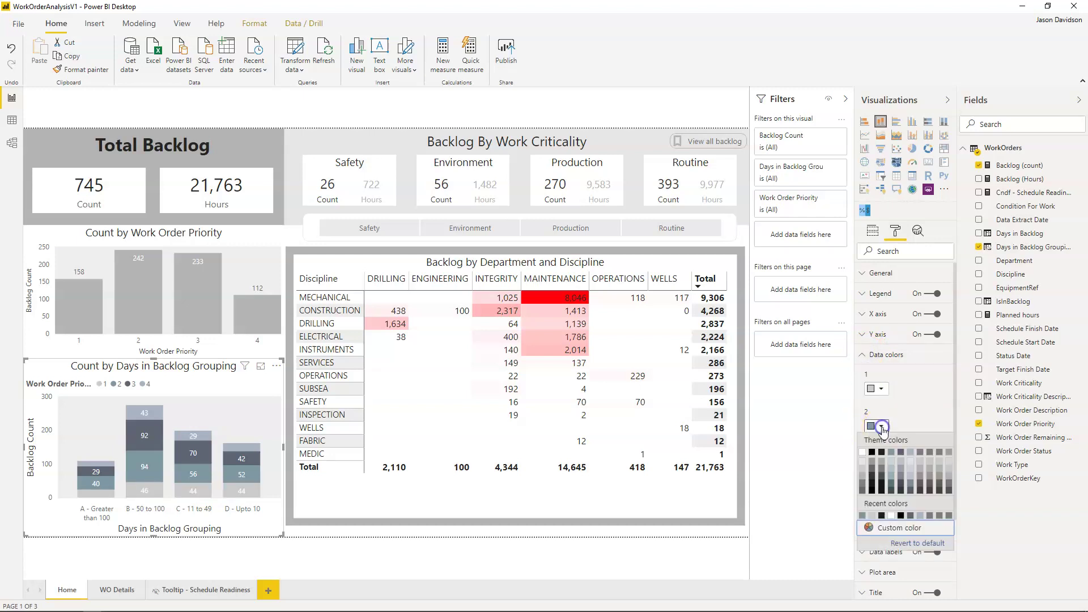
left_click(863, 478)
left_click(882, 464)
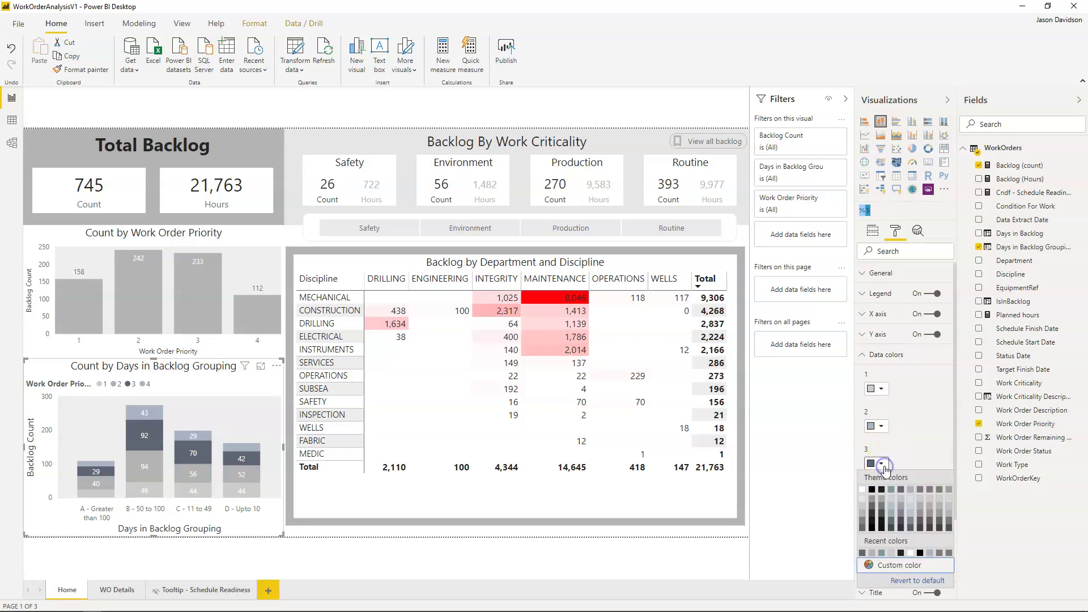
left_click(881, 506)
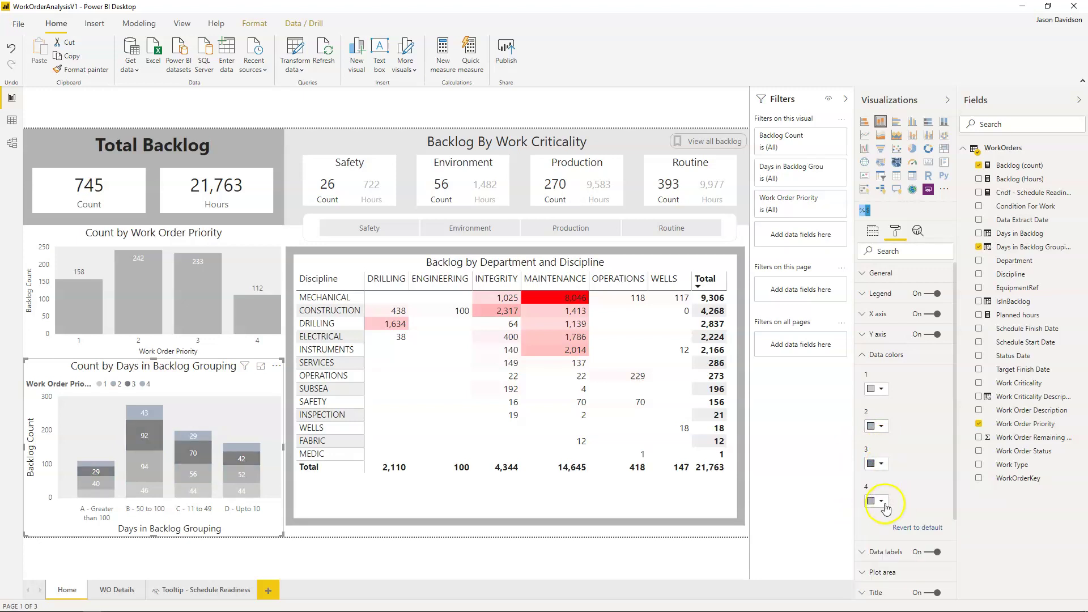
left_click(884, 502)
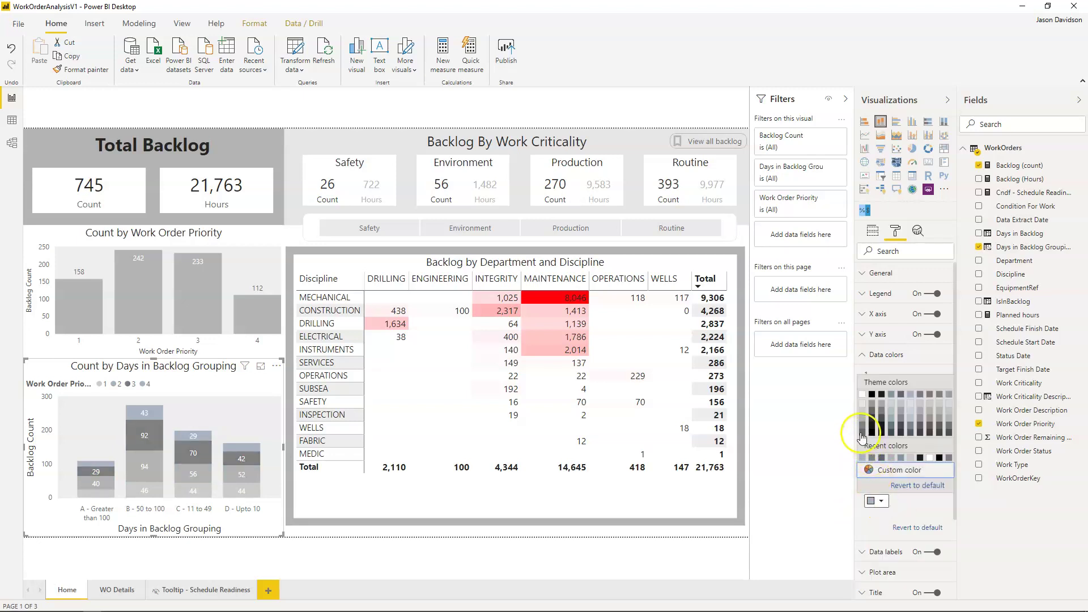
left_click(861, 436)
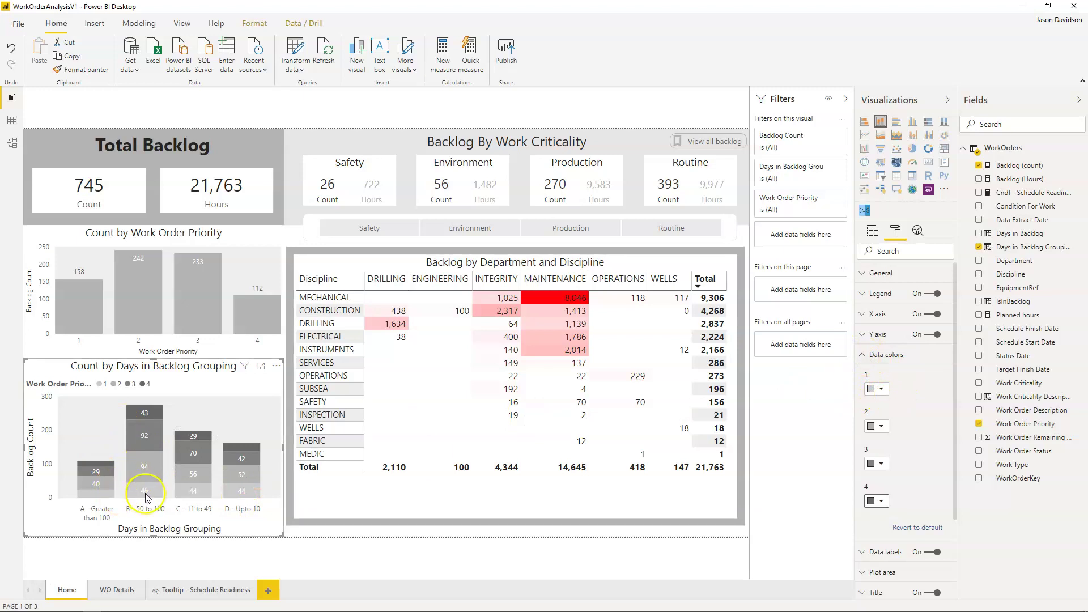
mouse_move(148, 417)
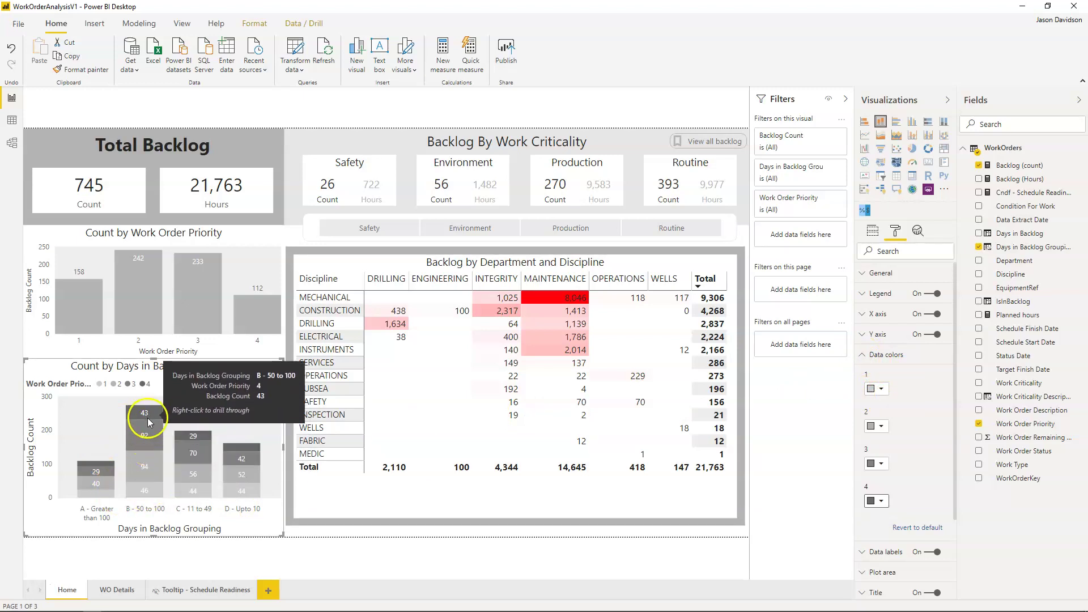
mouse_move(149, 492)
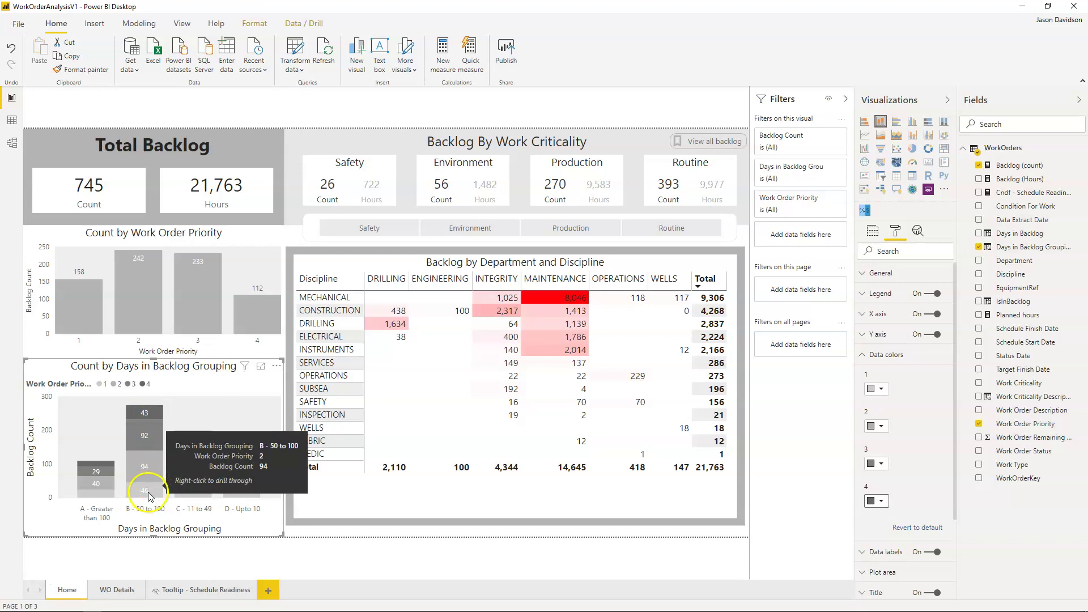
mouse_move(151, 468)
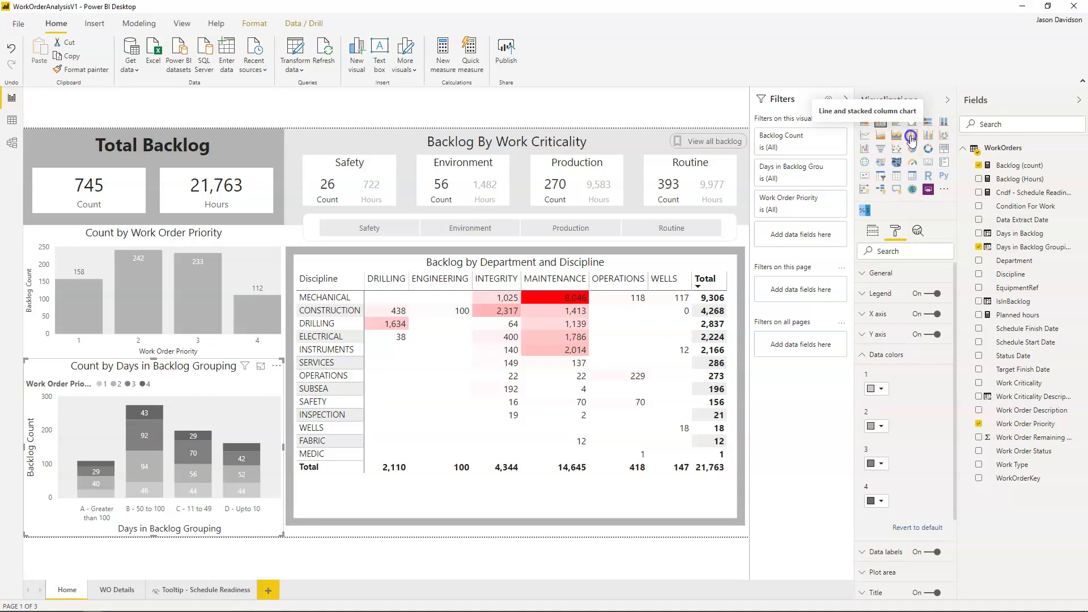
Change the chart to a line and stacked column chart, then return to its format settings
left_click(912, 139)
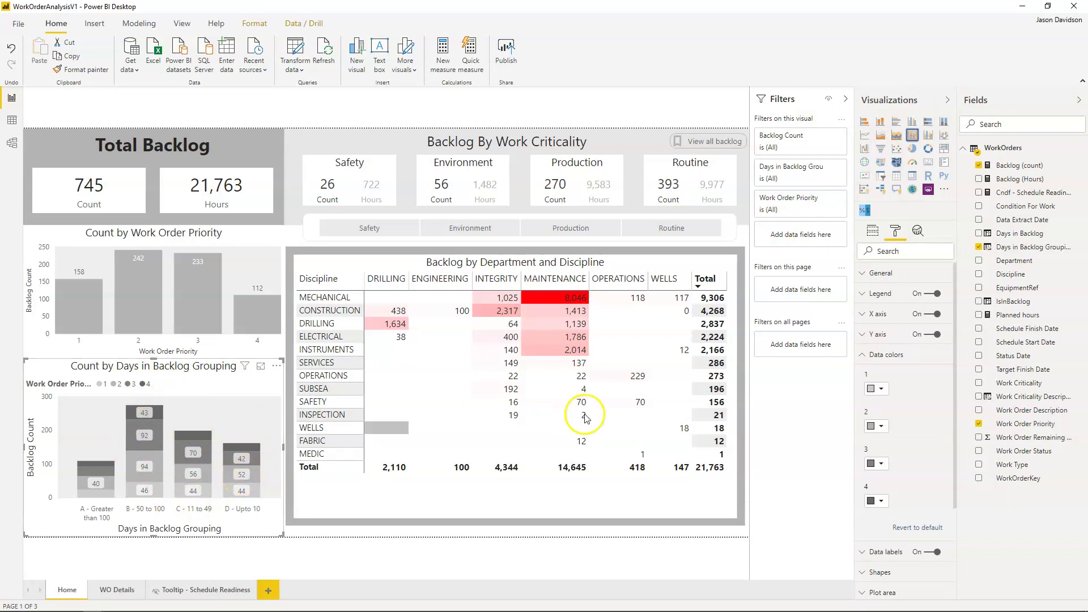
left_click(863, 356)
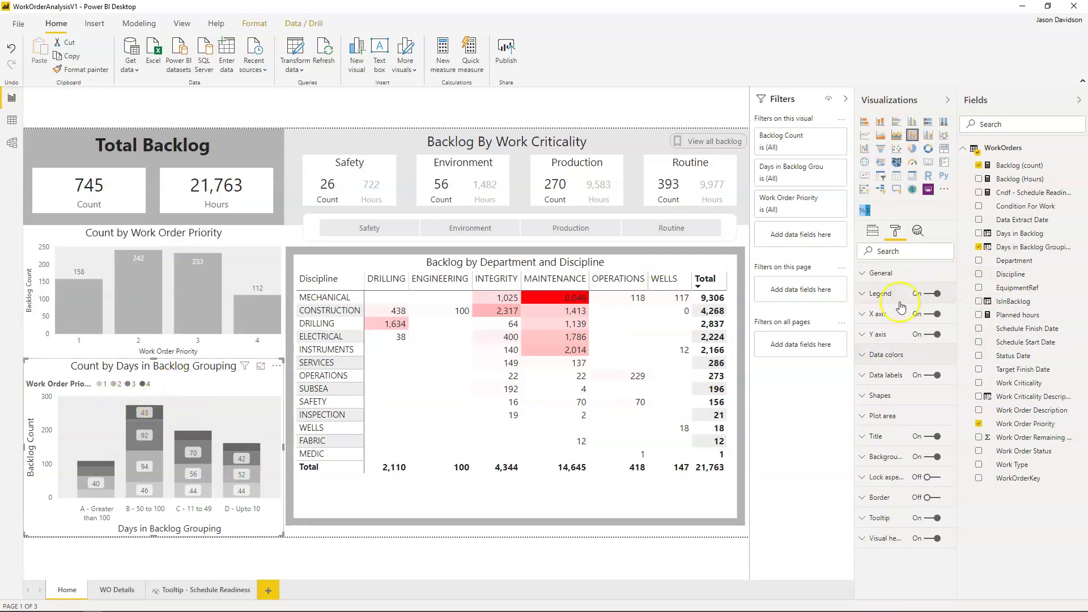
left_click(872, 231)
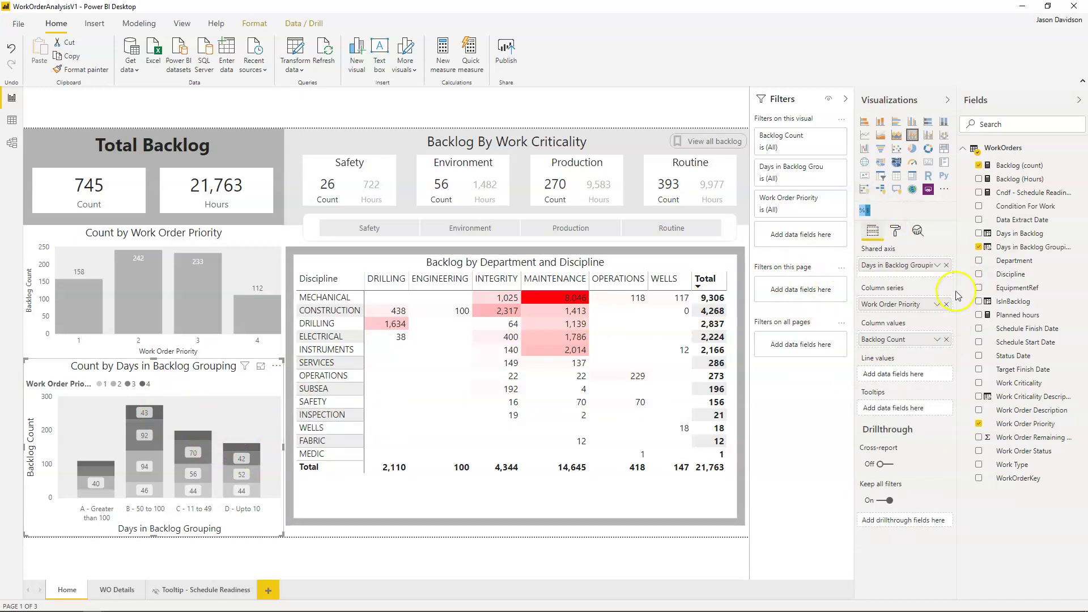
left_click(893, 235)
left_click(894, 268)
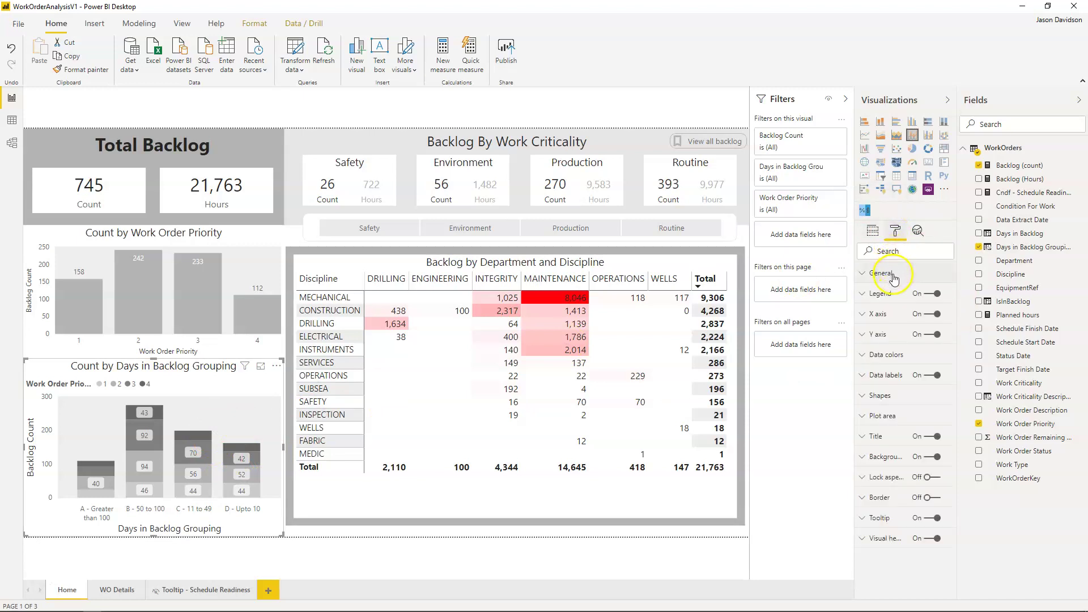
Make the segment data labels white
left_click(866, 357)
left_click(865, 357)
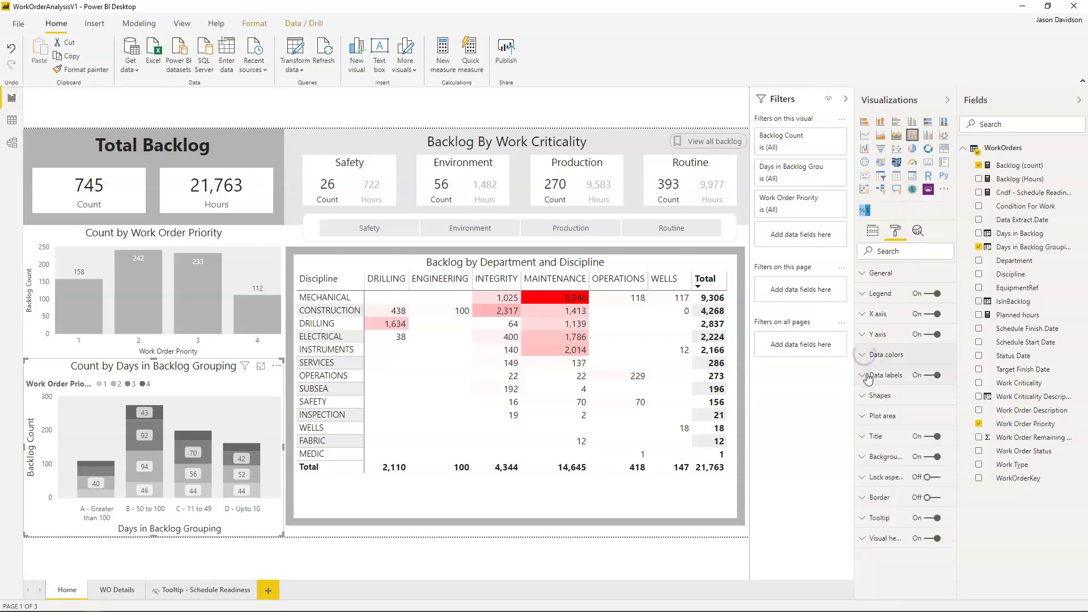
left_click(866, 378)
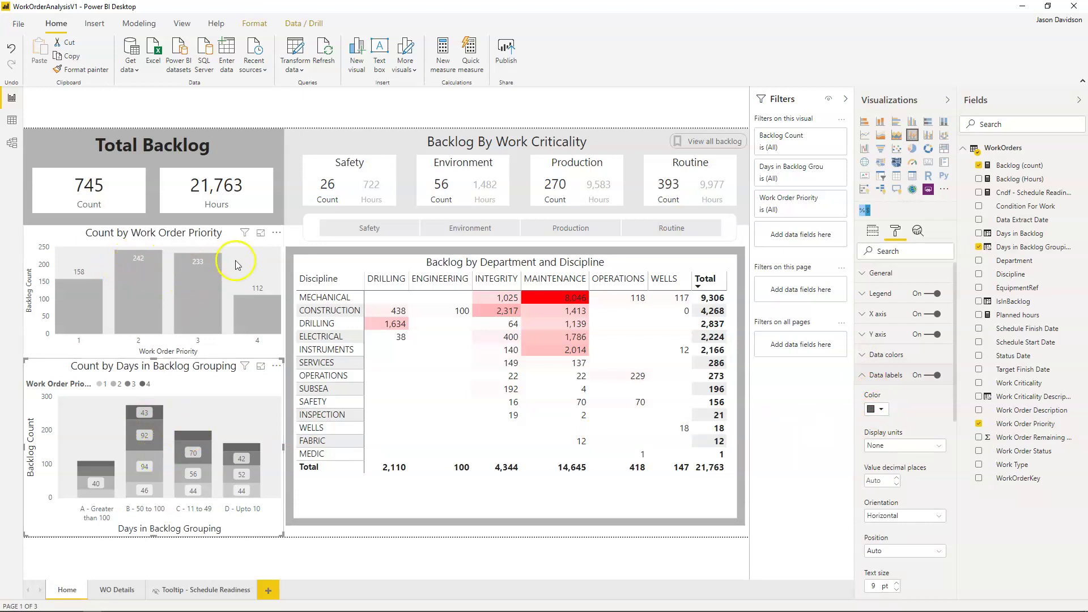
left_click(885, 409)
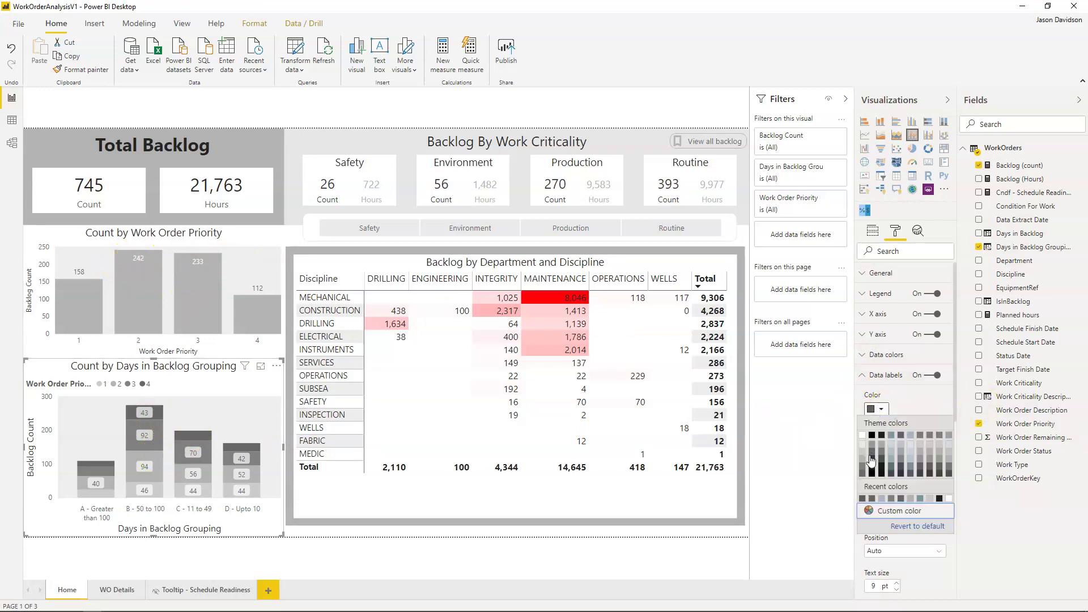
left_click(862, 435)
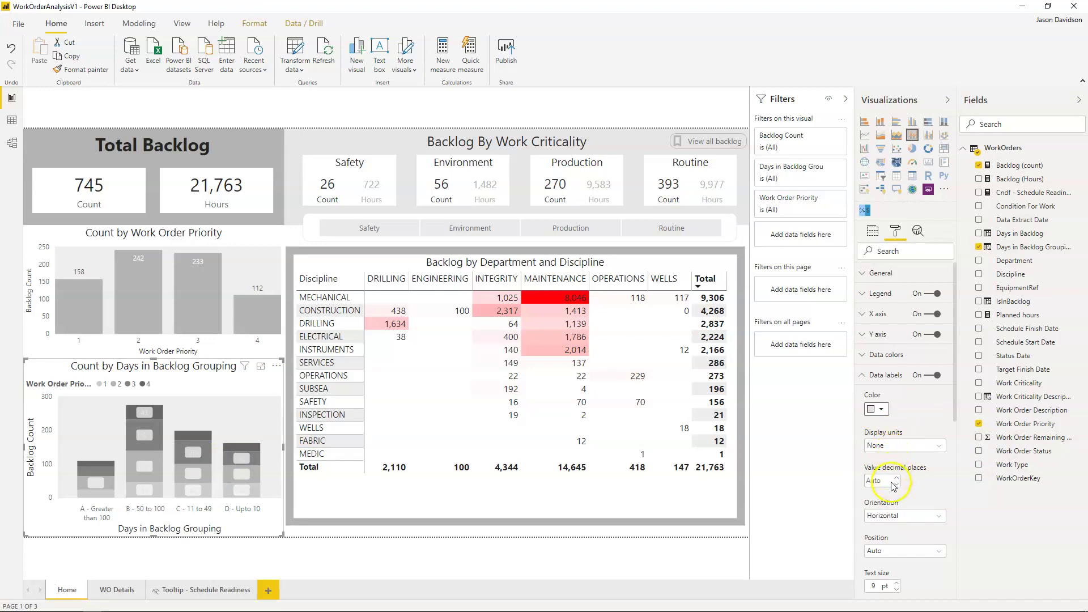
Set the data label position to Inside base and turn off the label background
scroll(898, 477, "down", 2)
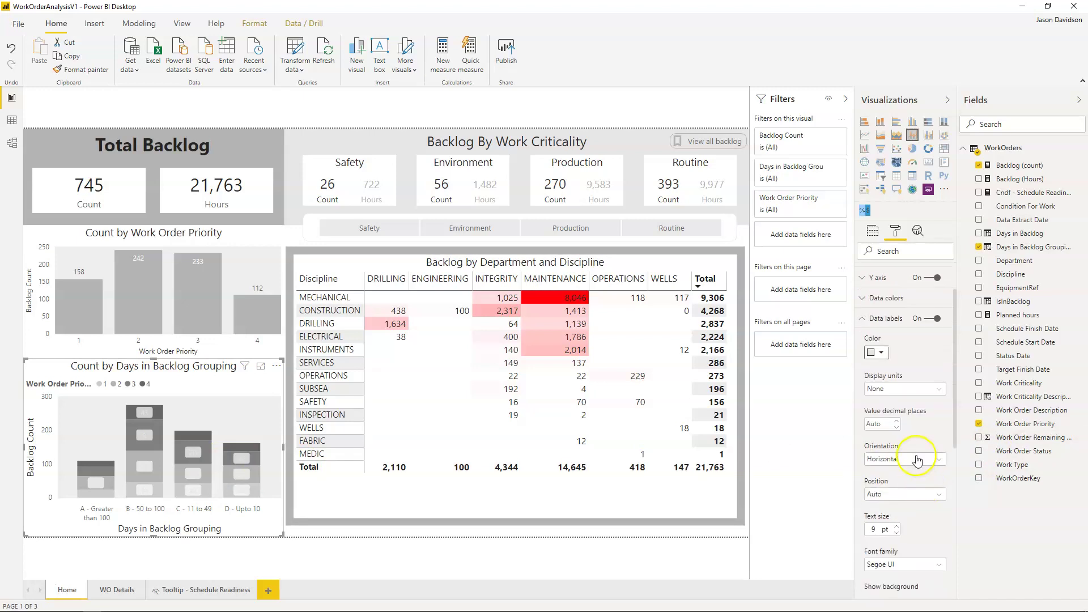
left_click(908, 499)
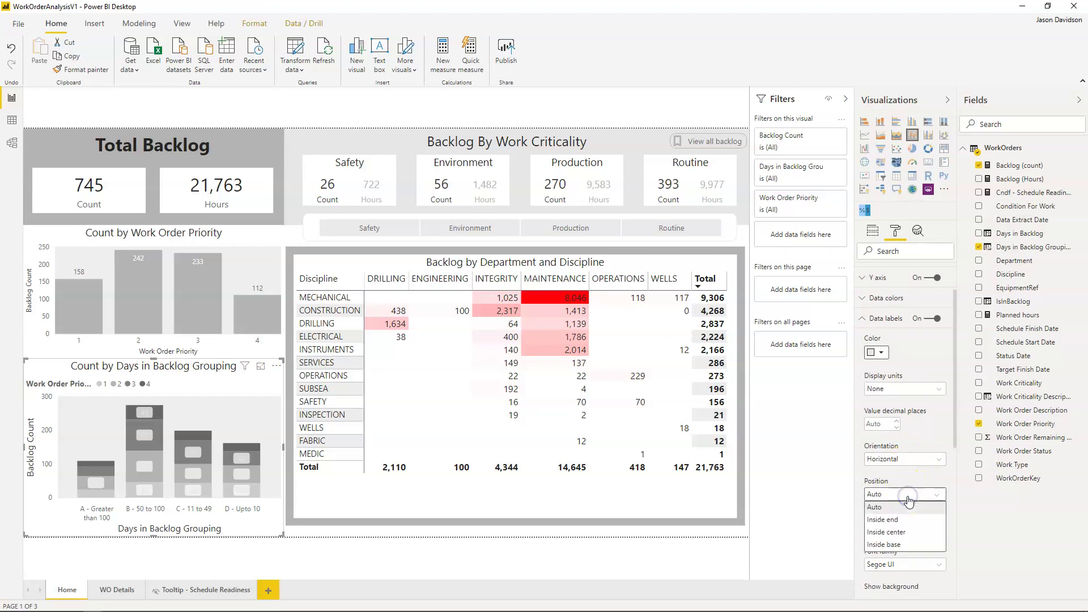
left_click(903, 546)
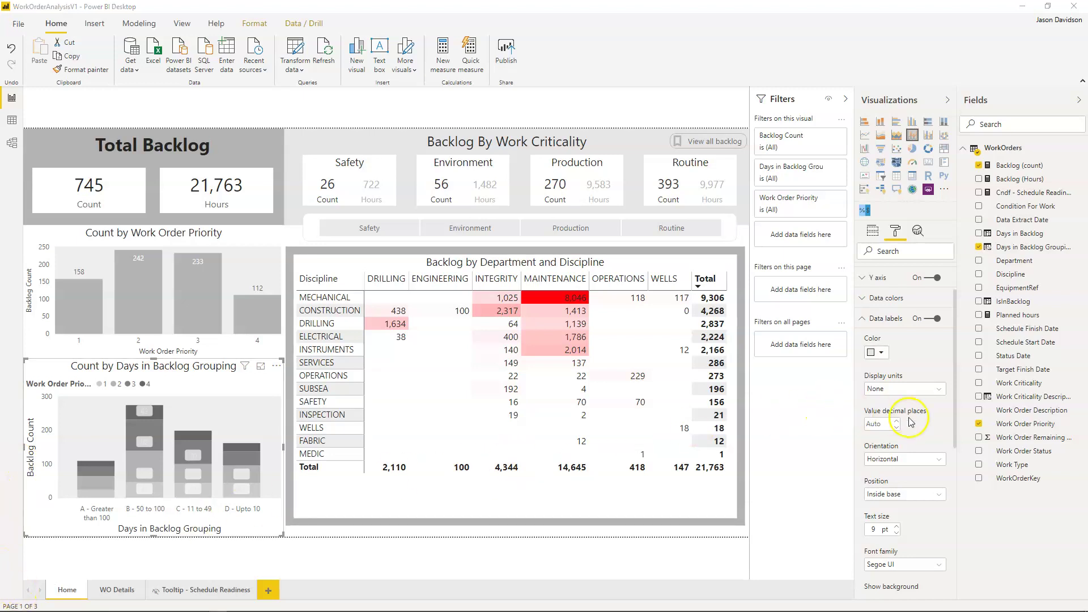
scroll(909, 418, "down", 2)
scroll(909, 418, "down", 2)
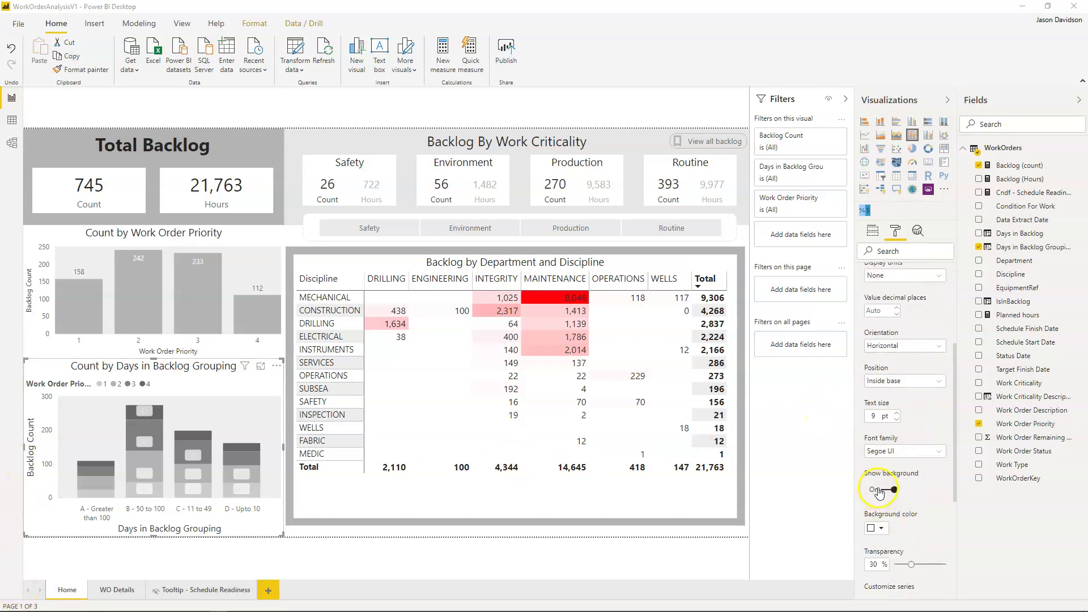
left_click(893, 491)
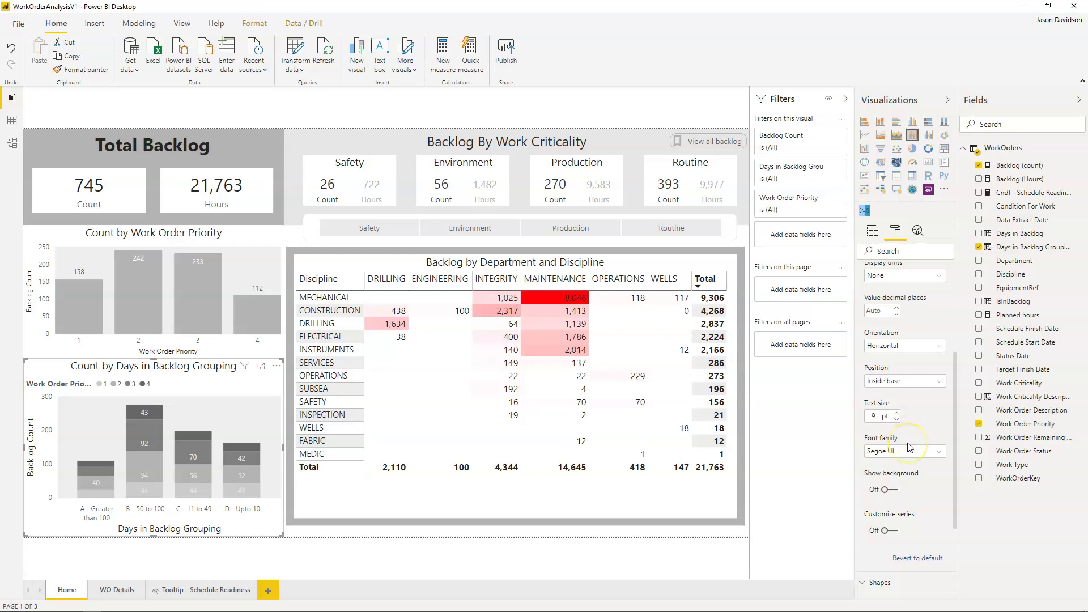
scroll(909, 447, "down", 2)
left_click(882, 463)
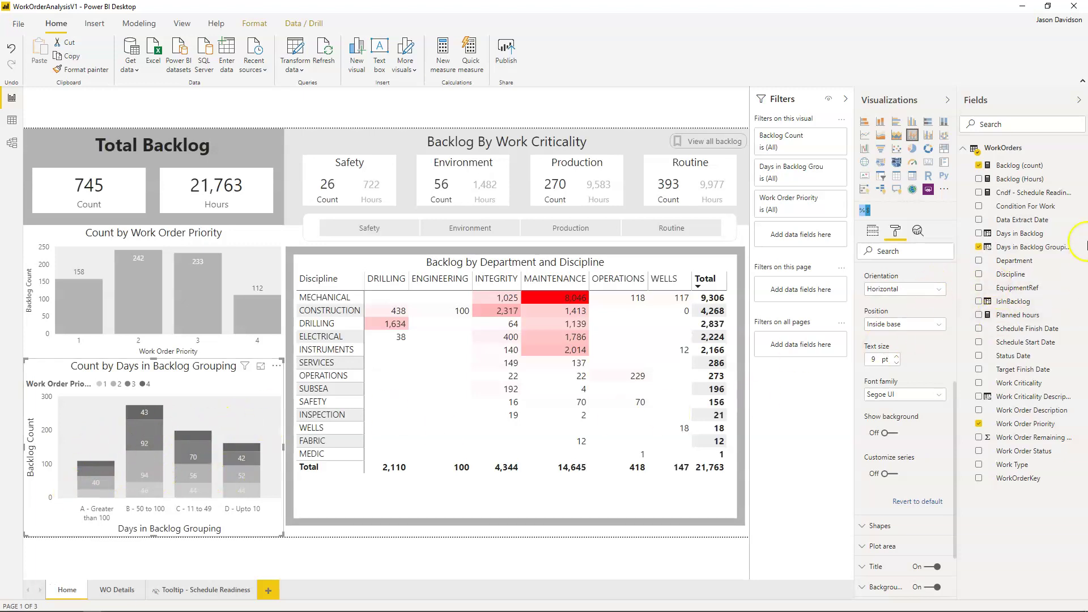
Add Backlog (count) to Line values so a total line overlays the columns
left_click(873, 233)
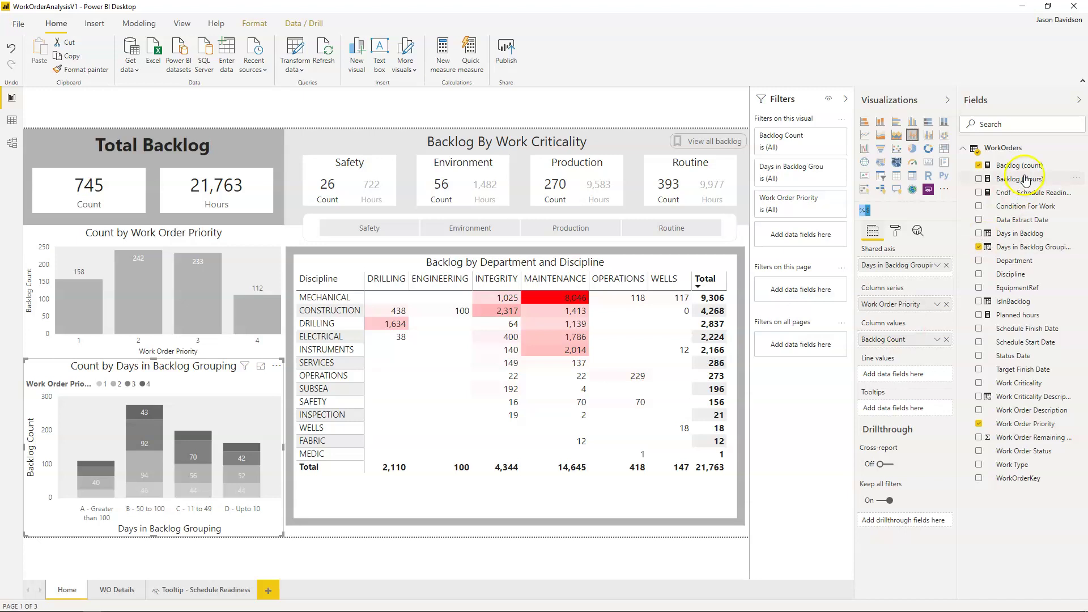
mouse_move(1025, 167)
left_mouse_down()
mouse_move(966, 235)
mouse_move(952, 303)
mouse_move(915, 381)
left_mouse_up()
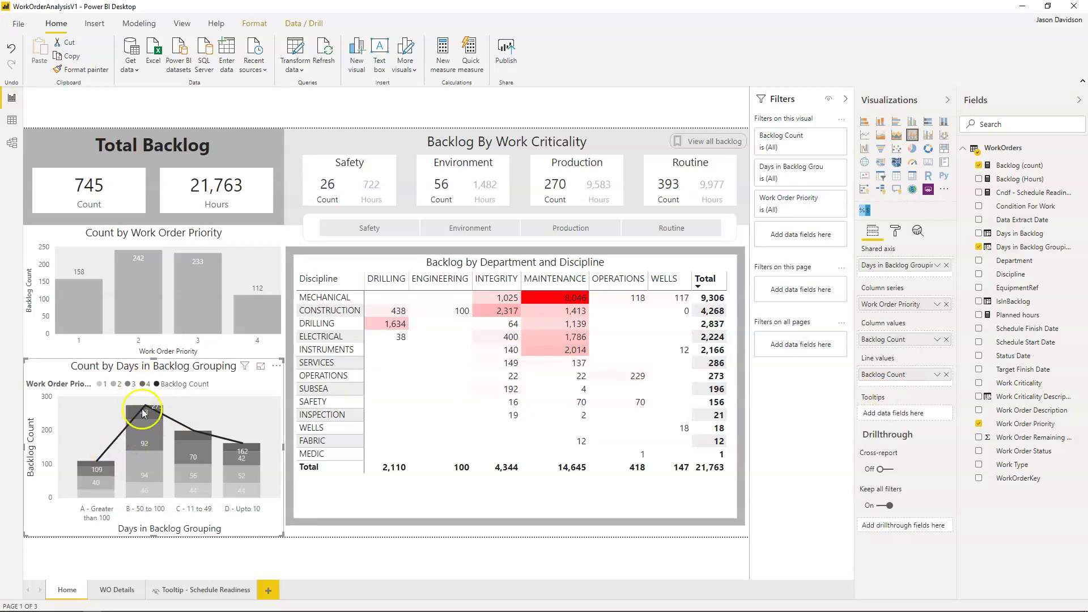
left_click(882, 233)
left_click(896, 231)
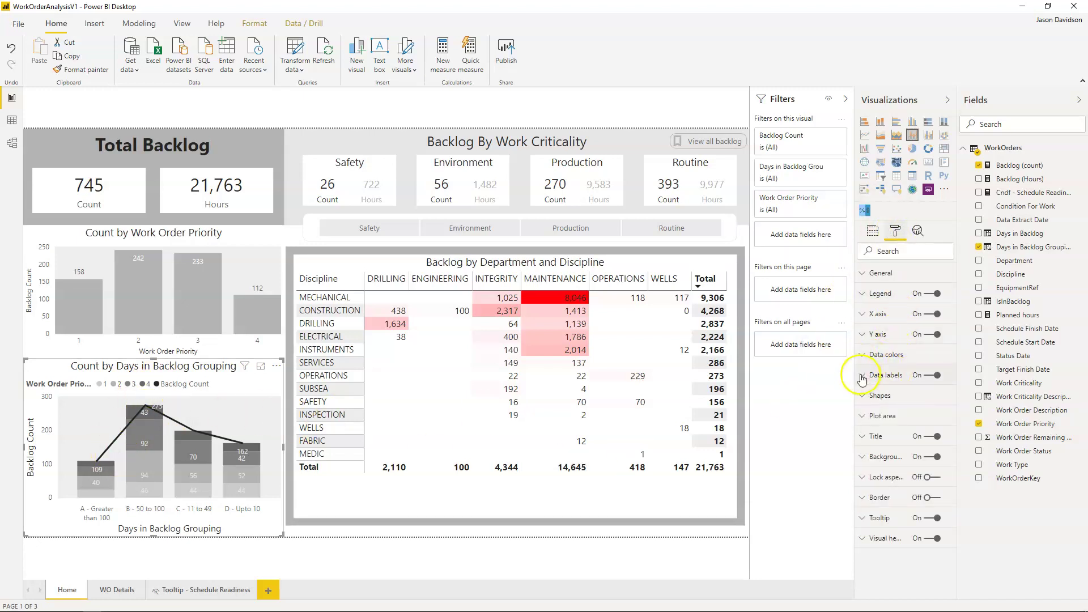
Customize the Backlog Count series labels with a dark grey colour
left_click(864, 378)
scroll(895, 391, "down", 5)
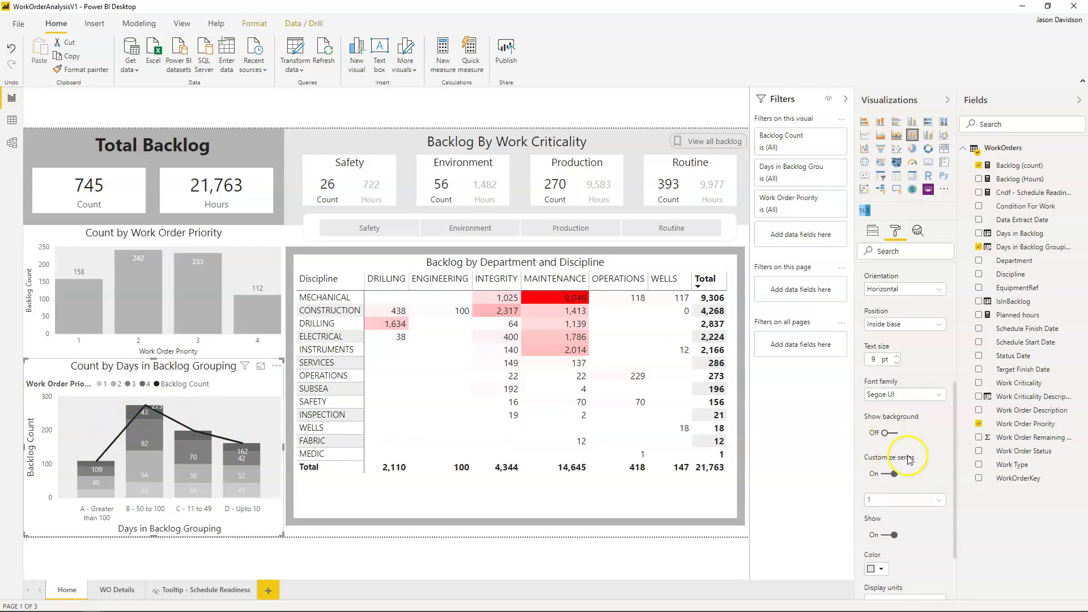
scroll(913, 444, "down", 2)
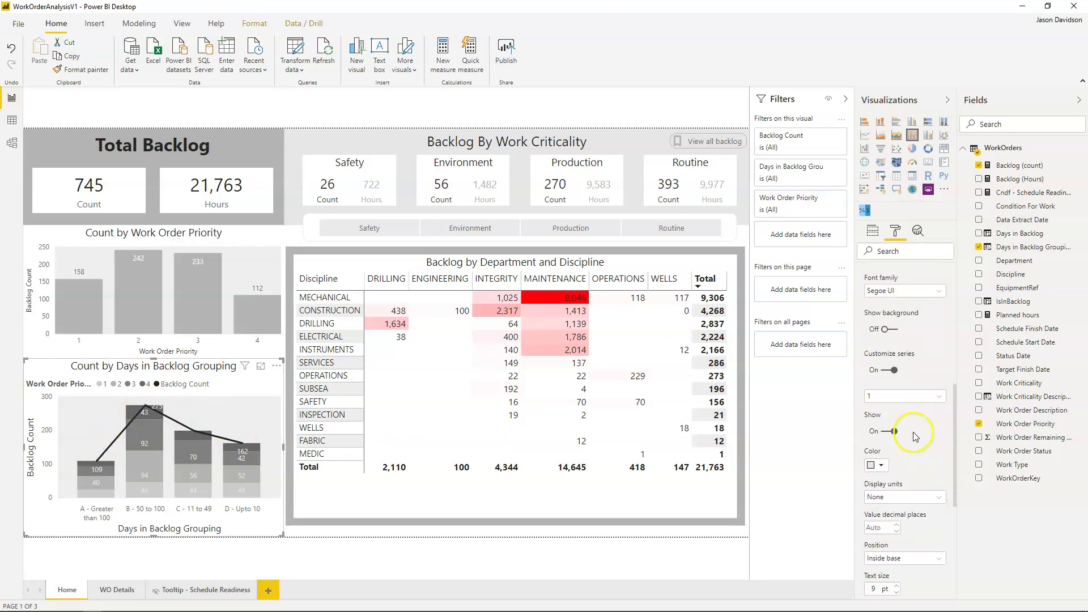
left_click(913, 390)
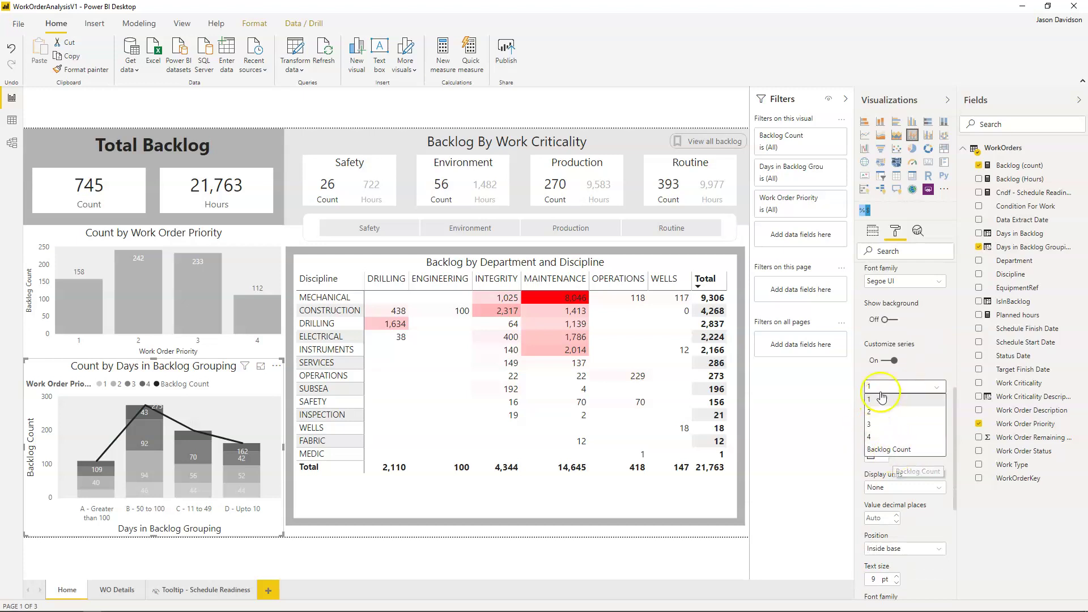
left_click(886, 450)
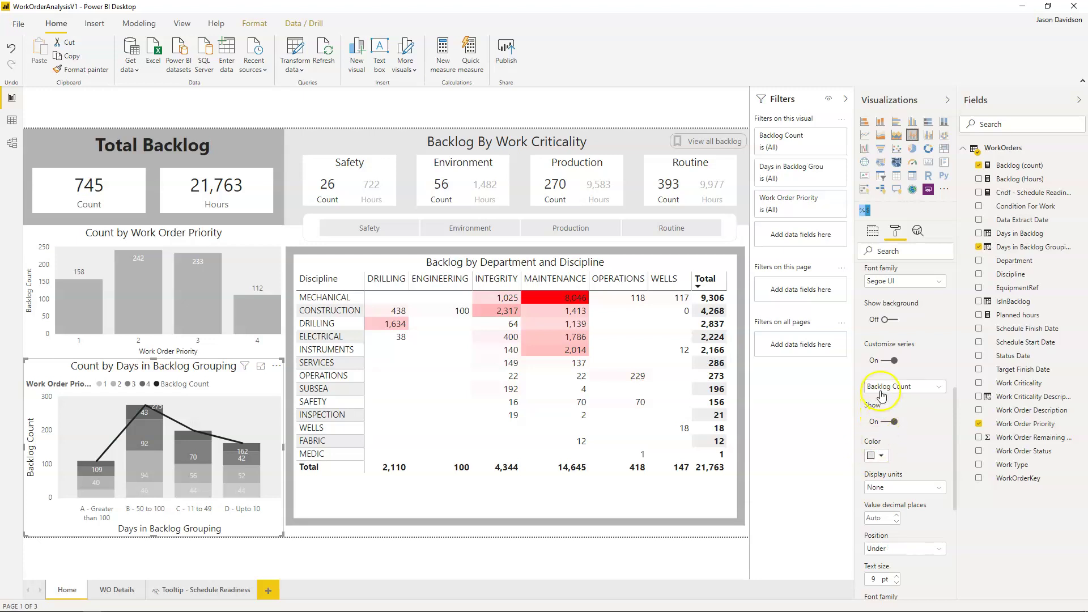
left_click(886, 456)
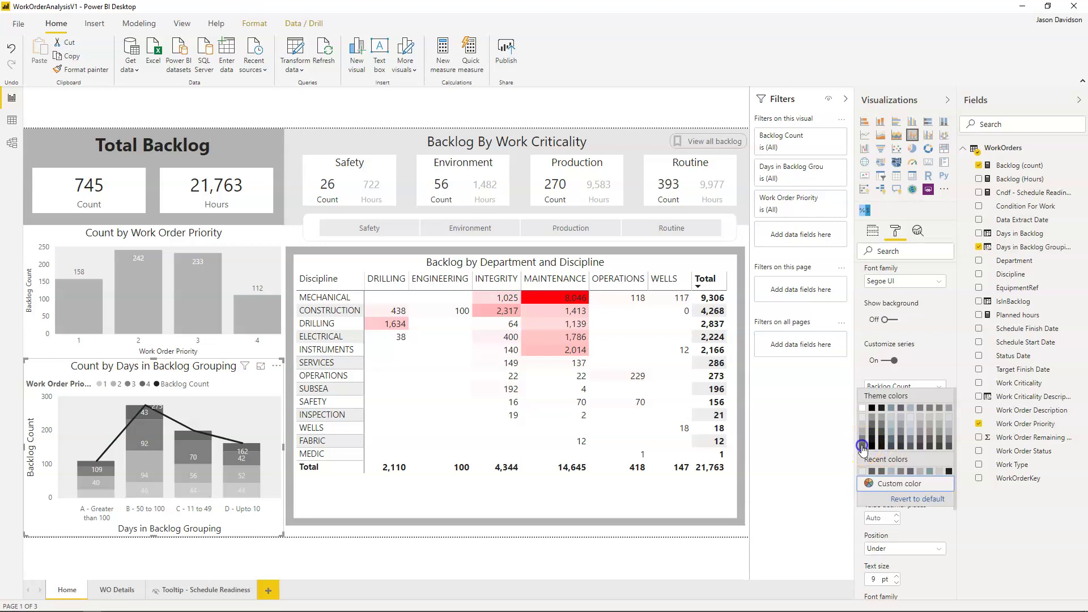
left_click(862, 447)
Place the Backlog Count total labels Above the line points
scroll(916, 437, "down", 3)
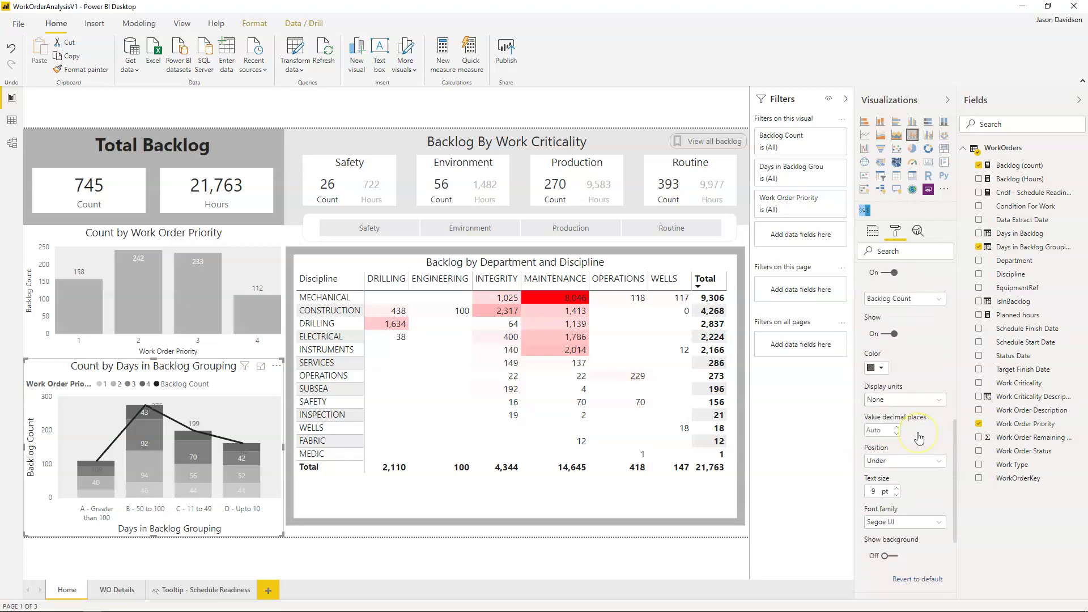
left_click(912, 436)
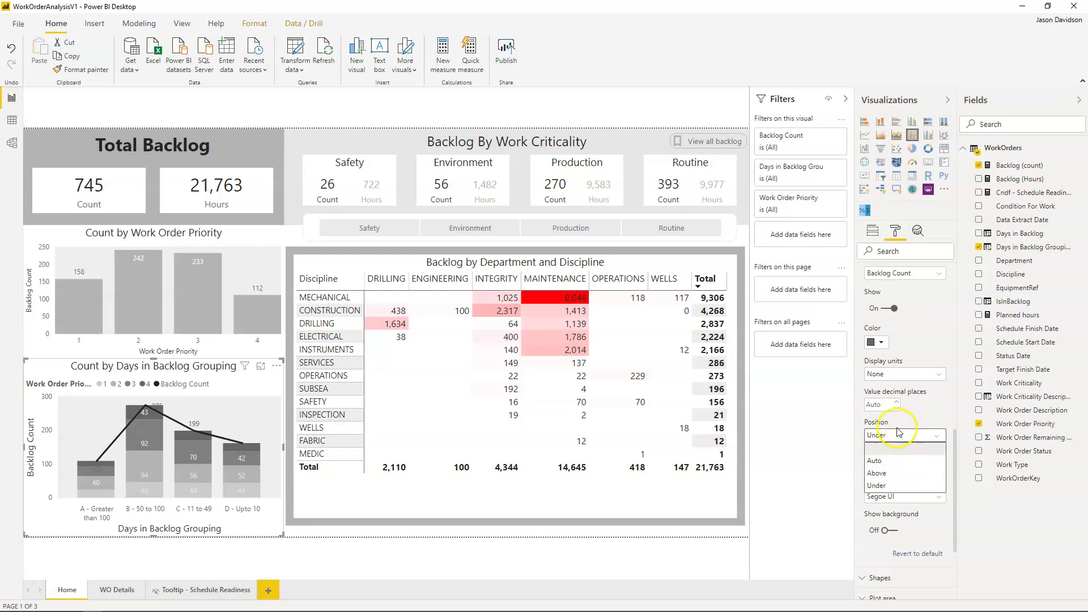
left_click(890, 473)
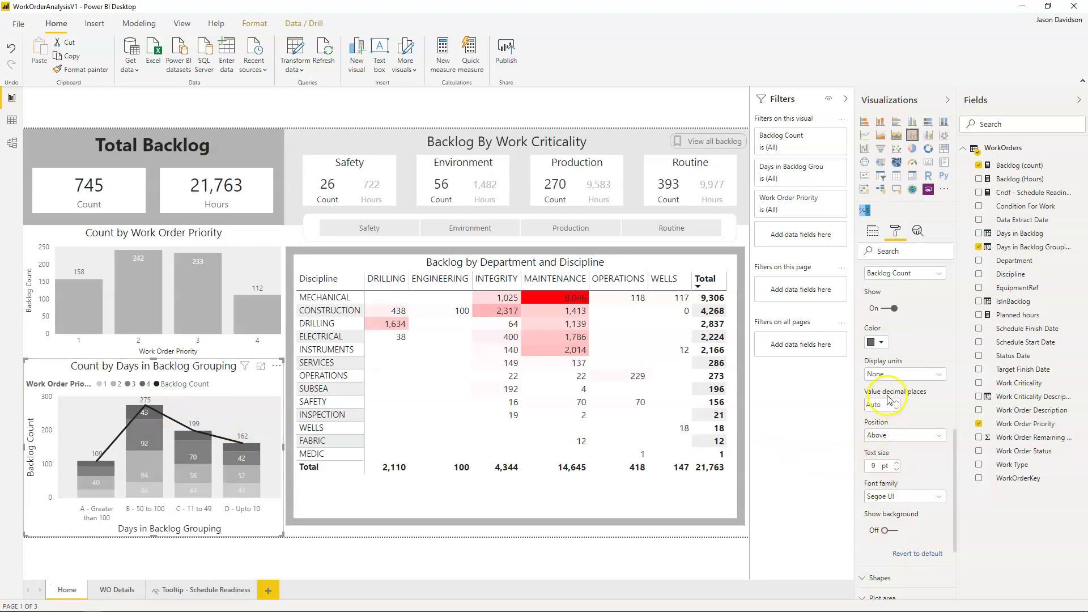
scroll(890, 431, "down", 2)
scroll(889, 400, "up", 3)
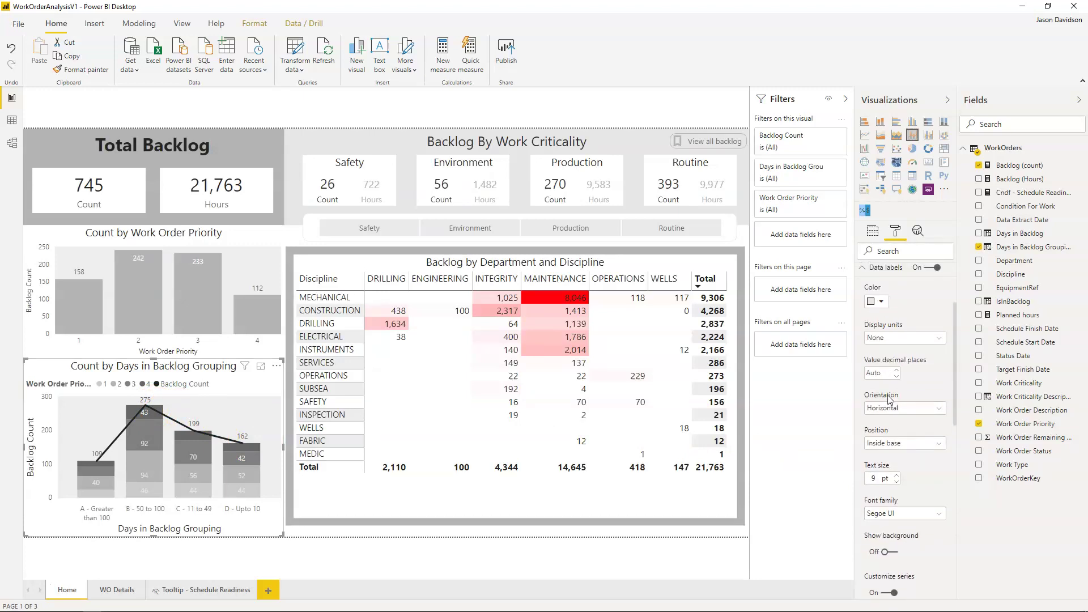
left_click(866, 322)
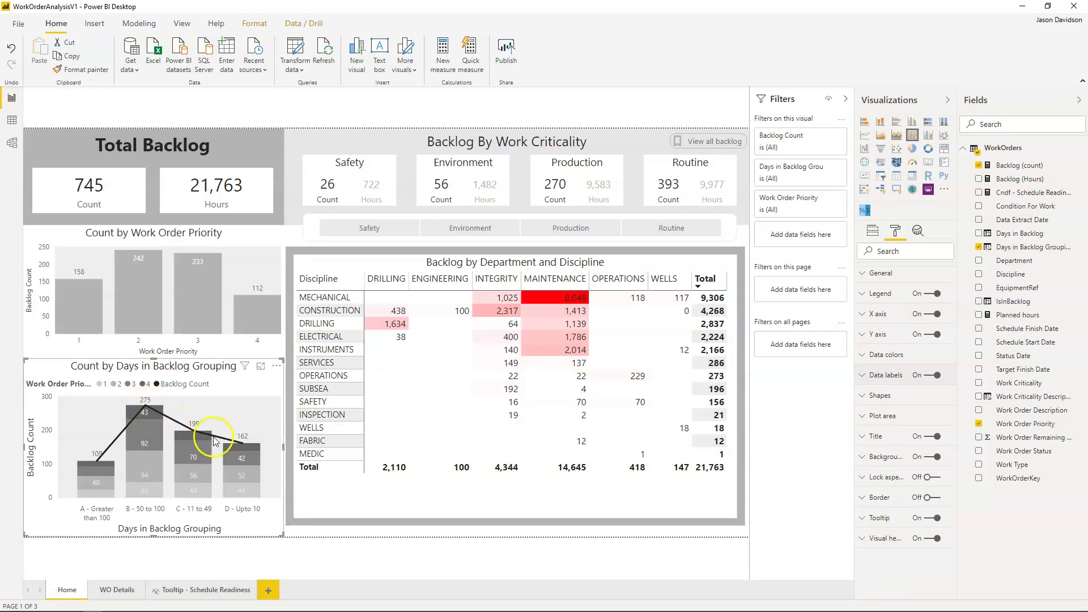
Set the Backlog Count line's stroke width to 0 under Shapes
left_click(863, 397)
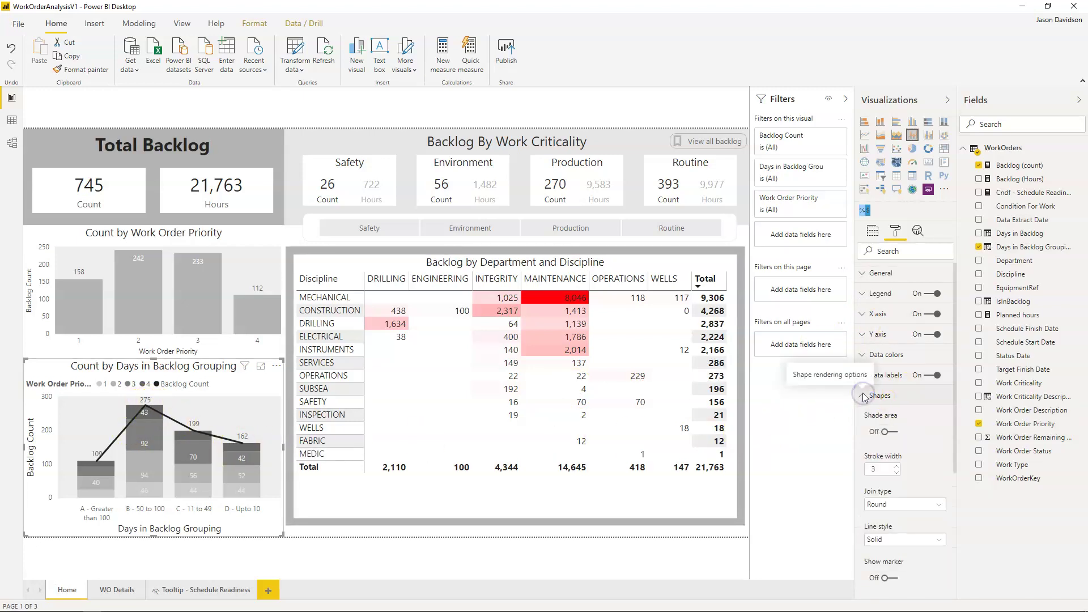
left_click(871, 469)
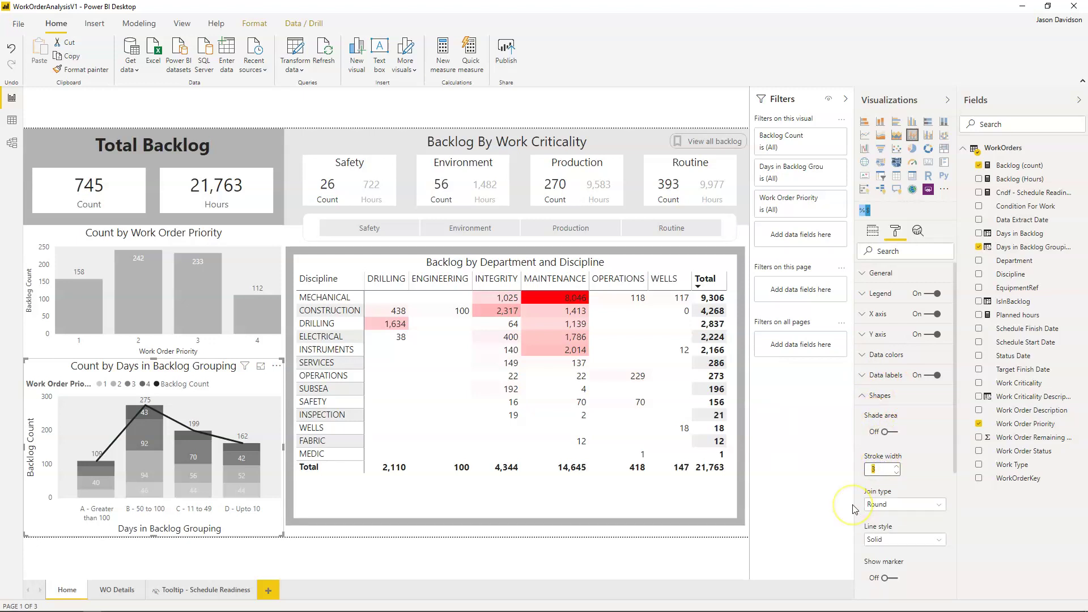
type("0")
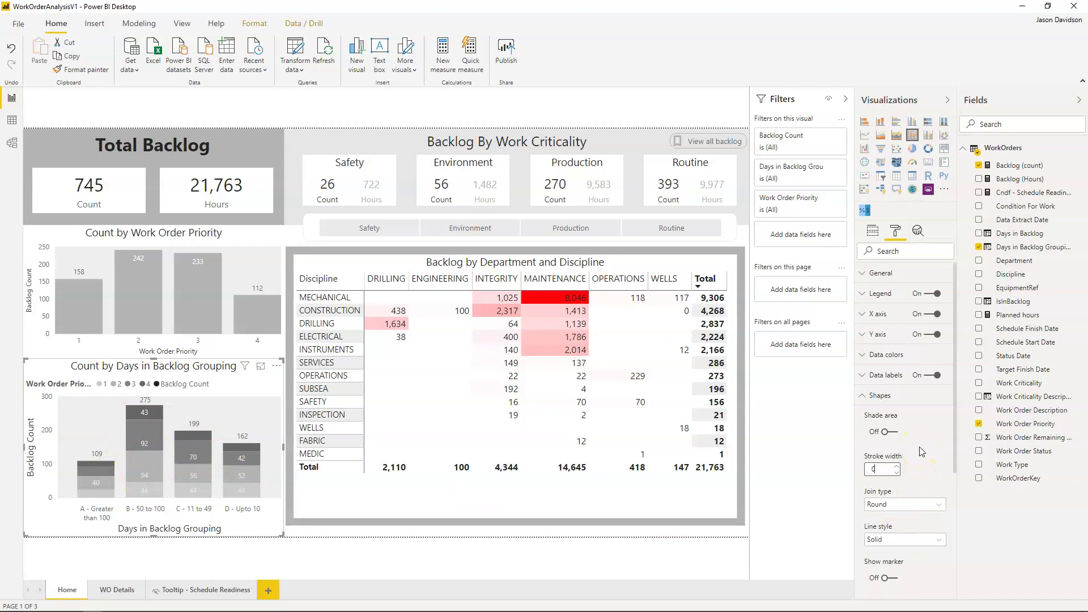
scroll(919, 447, "down", 2)
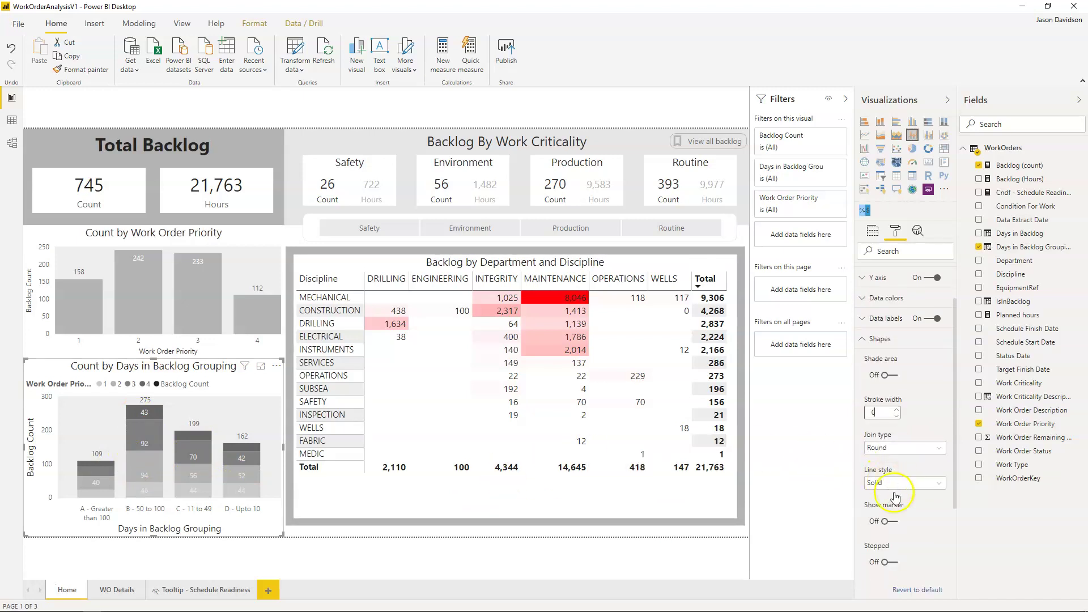
Show dark grey triangle markers at each Backlog Count total
left_click(886, 522)
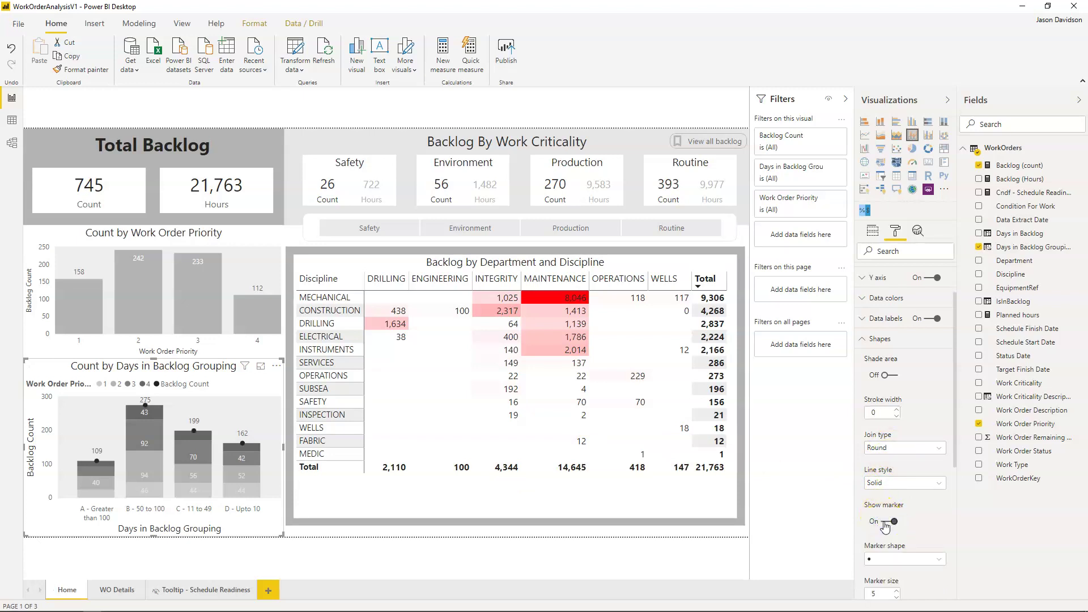
scroll(891, 519, "down", 3)
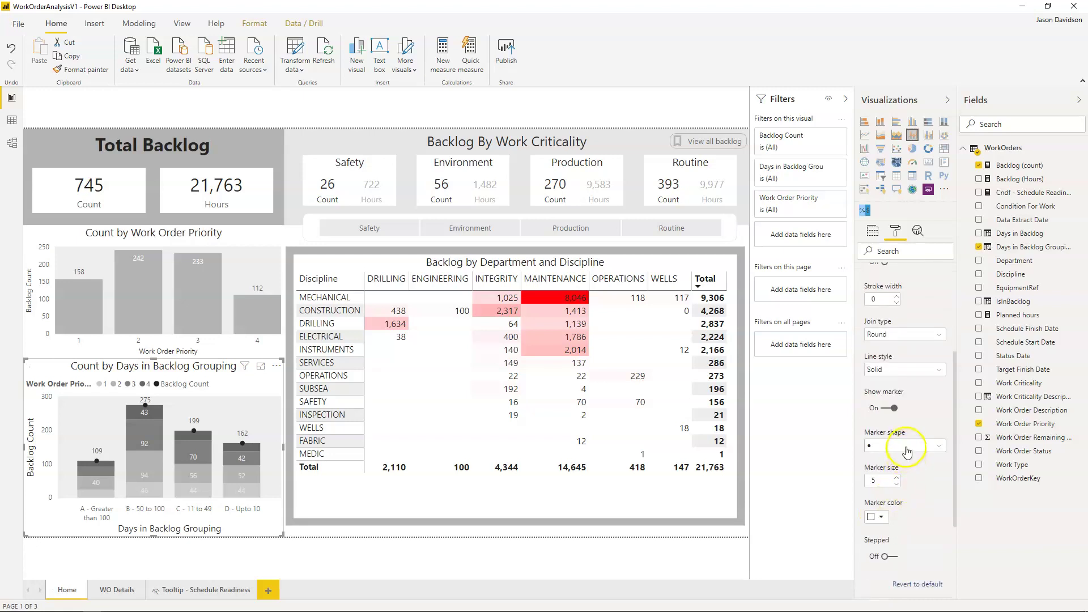
left_click(905, 448)
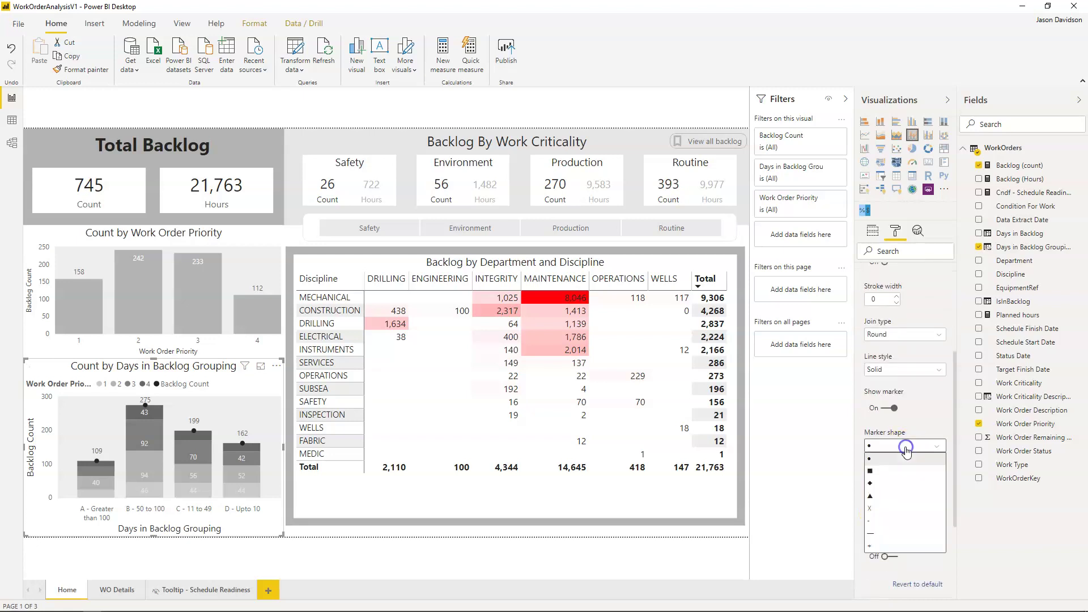
left_click(893, 497)
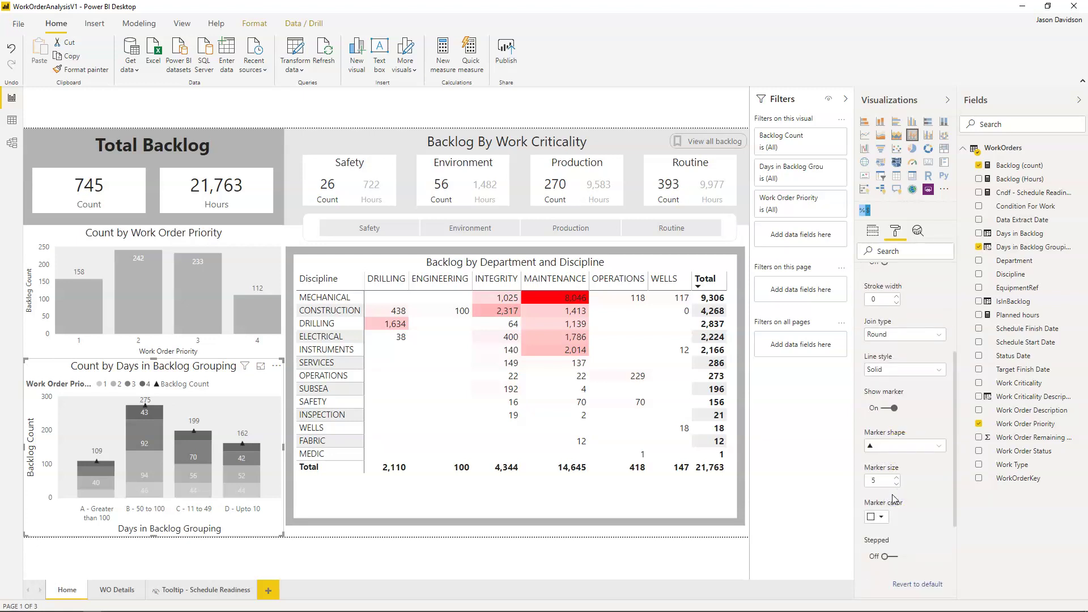
left_click(881, 516)
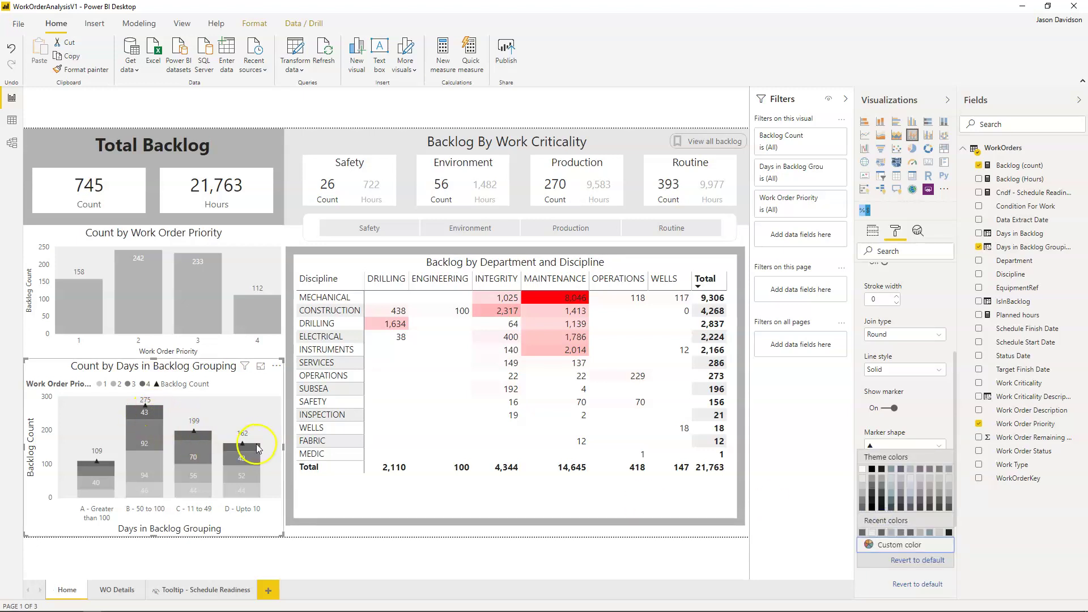
left_click(862, 508)
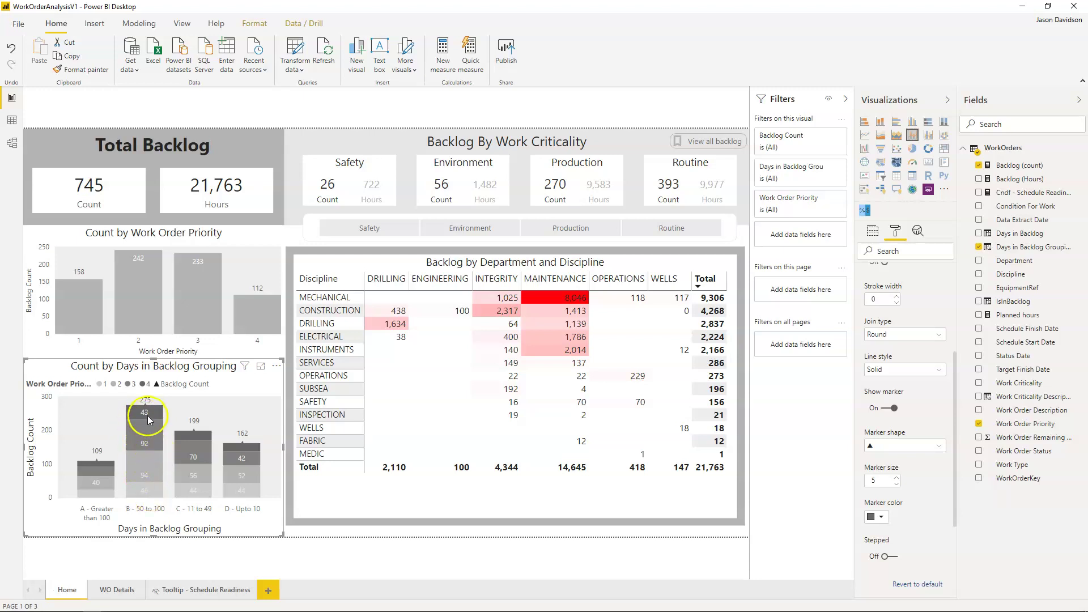
mouse_move(149, 422)
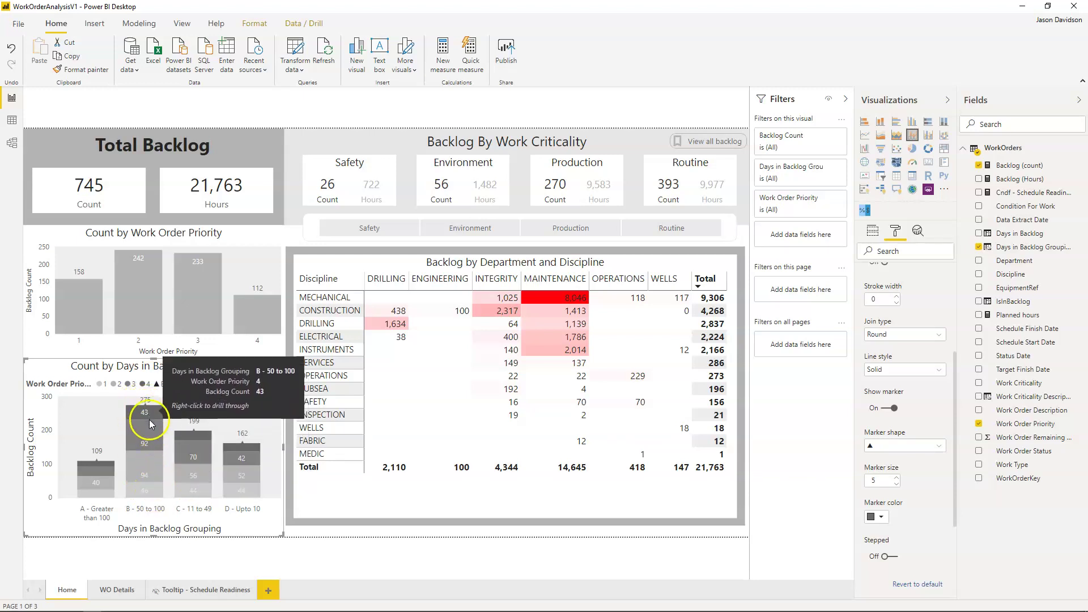
mouse_move(155, 478)
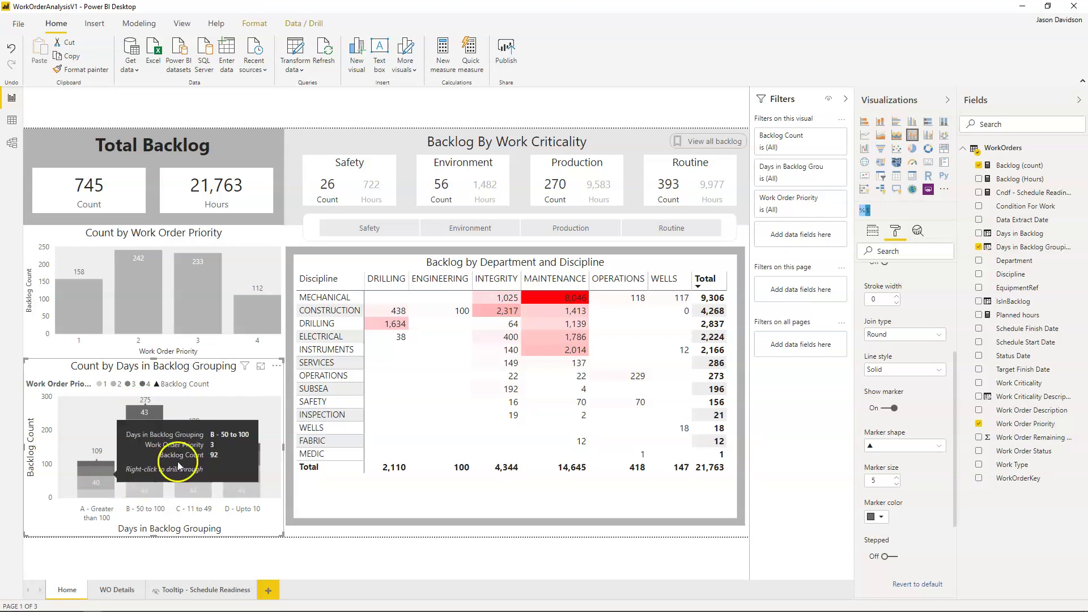